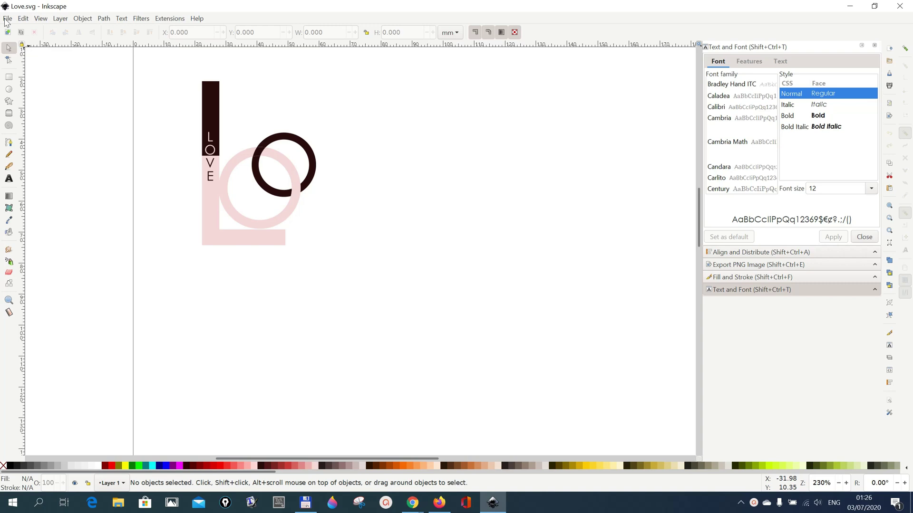
Add a new rectangular grid to the document through the document properties
left_click(8, 19)
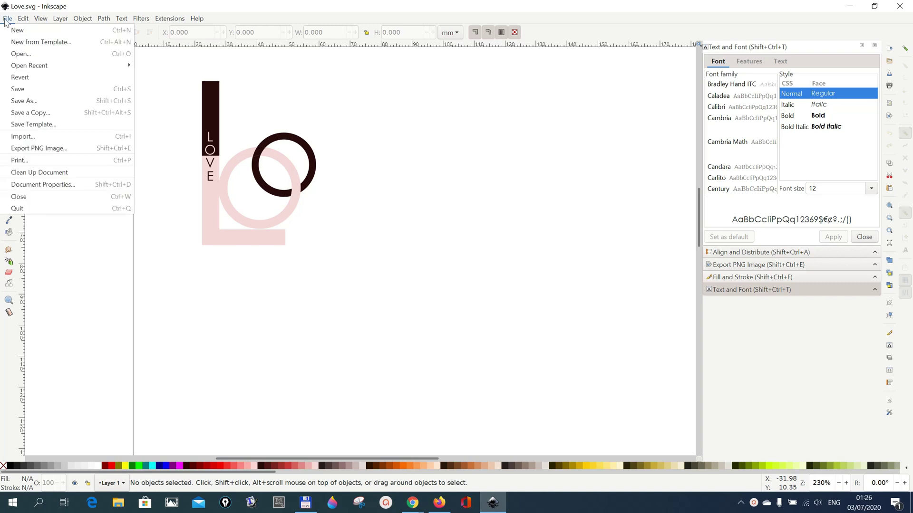
left_click(17, 189)
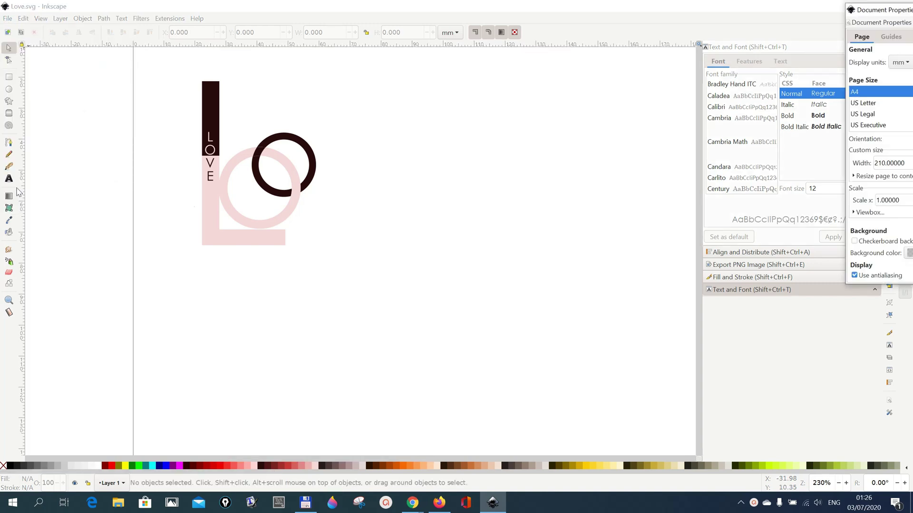
left_click_drag(900, 17, 437, 81)
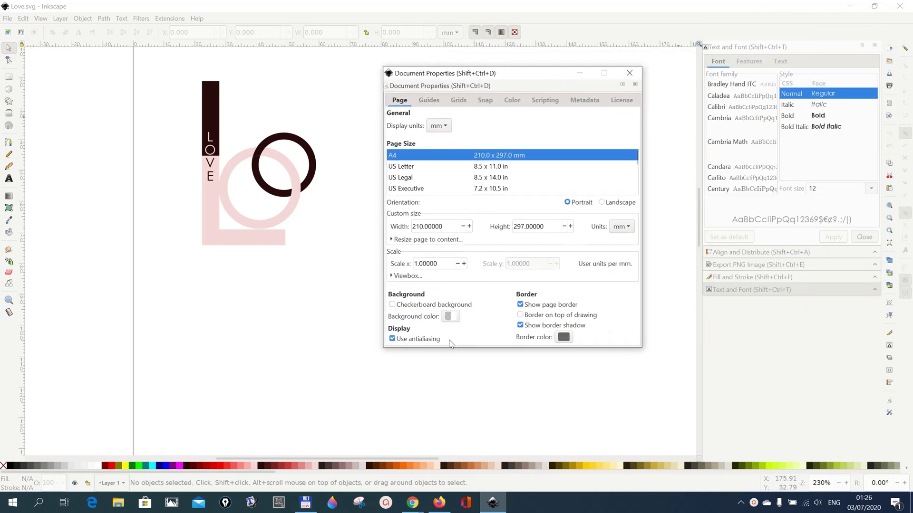
left_click(458, 101)
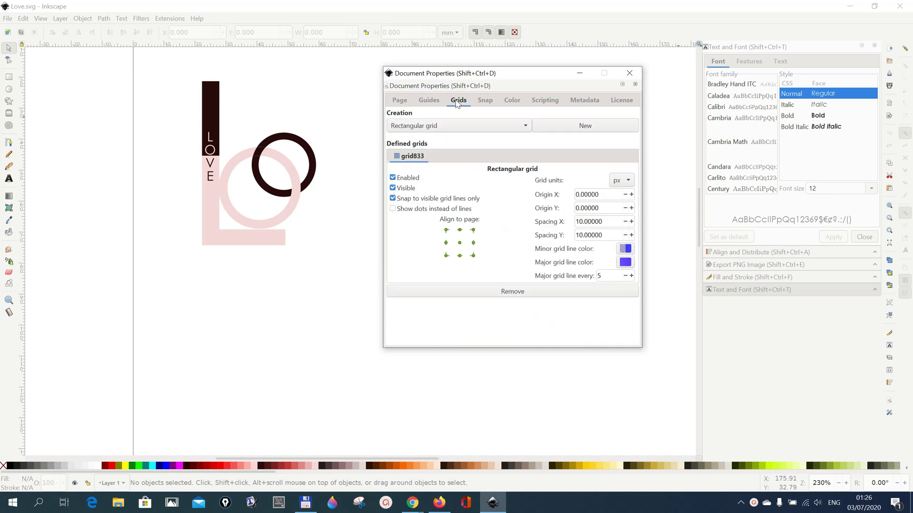
left_click(581, 126)
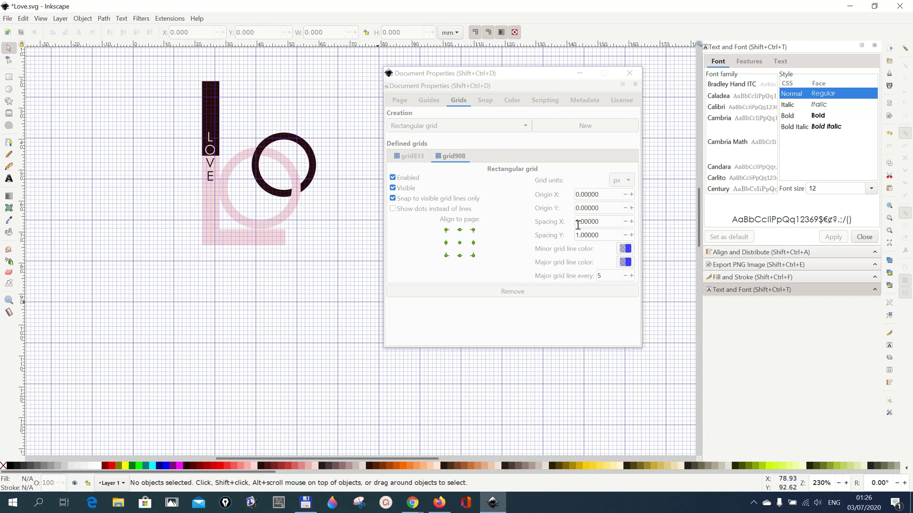
Set the new grid's X and Y spacing to 10 px and close the document properties
left_click(579, 222)
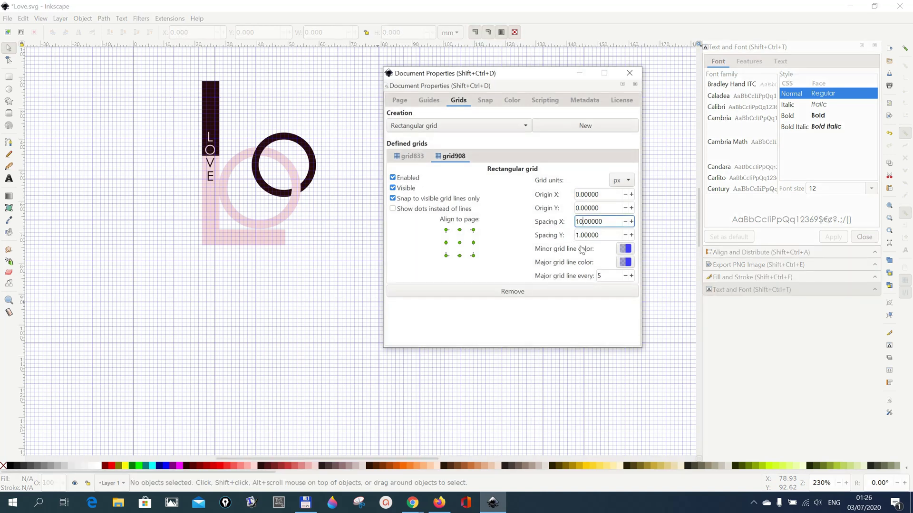
left_click(578, 235)
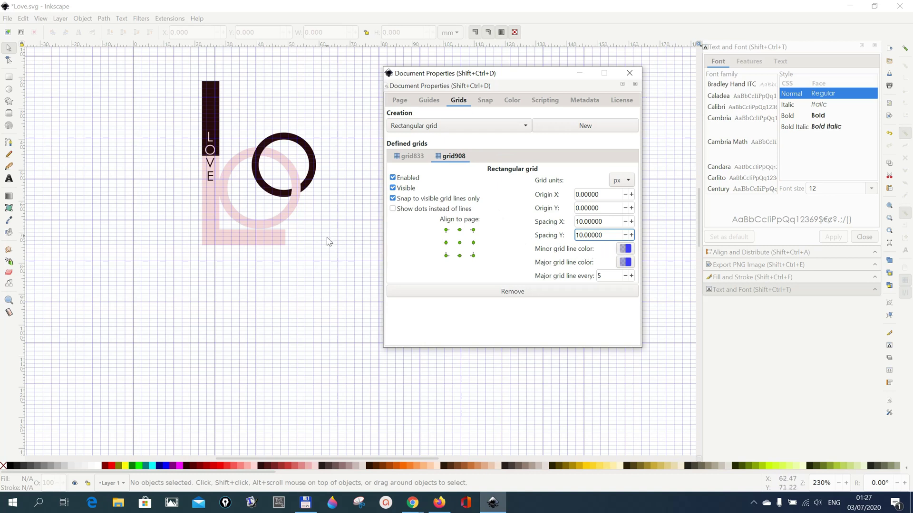
left_click(625, 250)
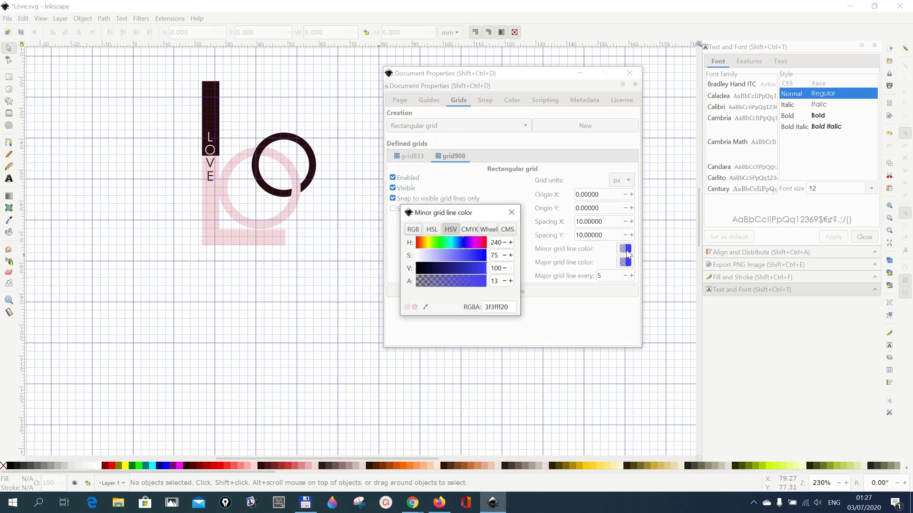
key("Escape")
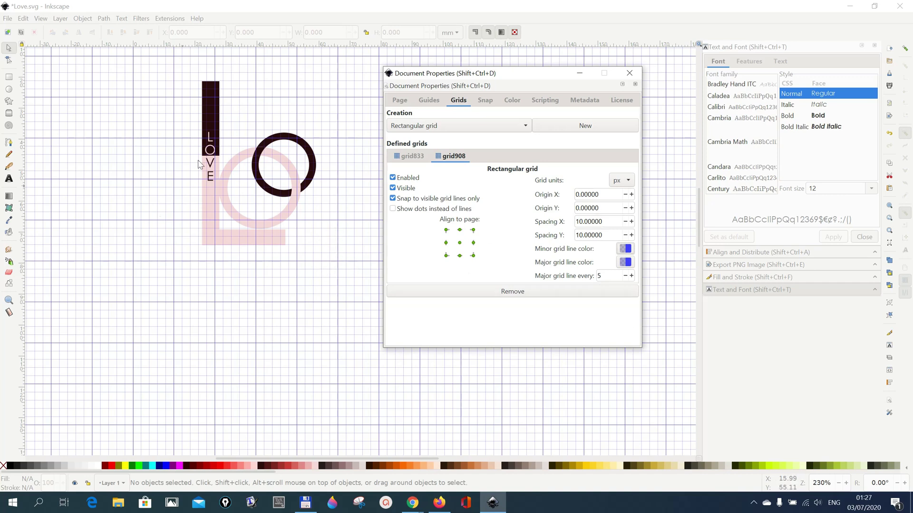
left_click(629, 73)
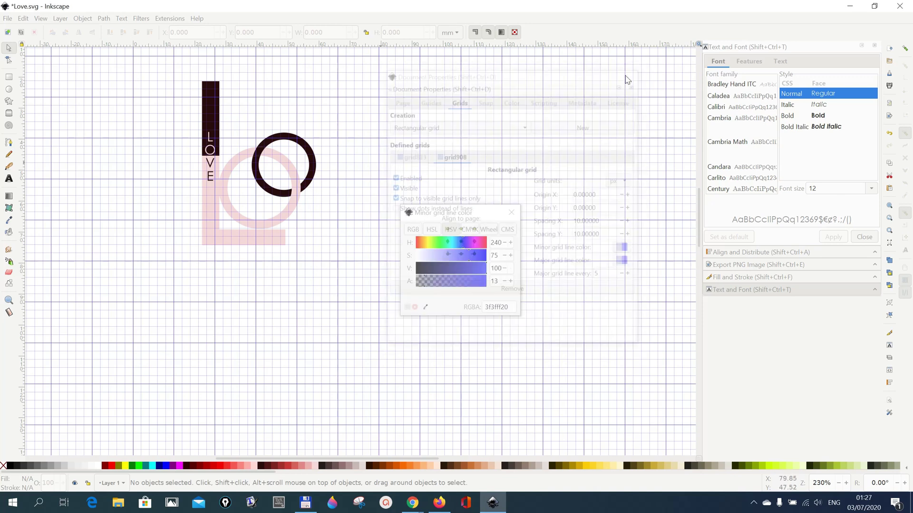
left_click(511, 213)
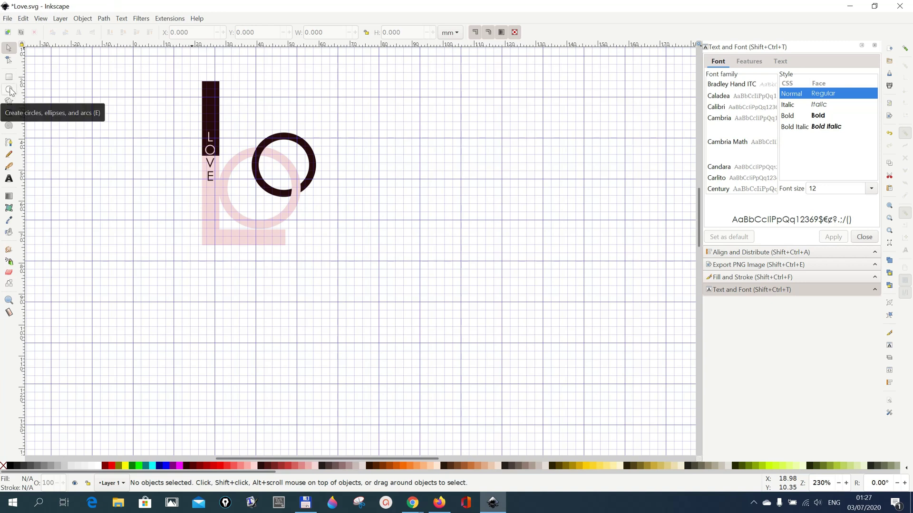
Draw a circle about 26 mm in diameter, snapped to the grid, in the empty area below and right of the finished logo
left_click(9, 91)
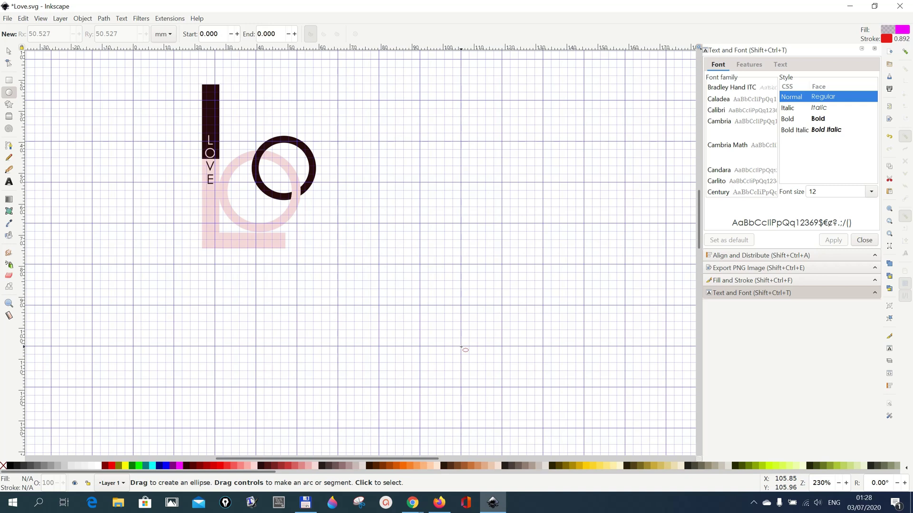
left_click_drag(461, 348, 503, 388)
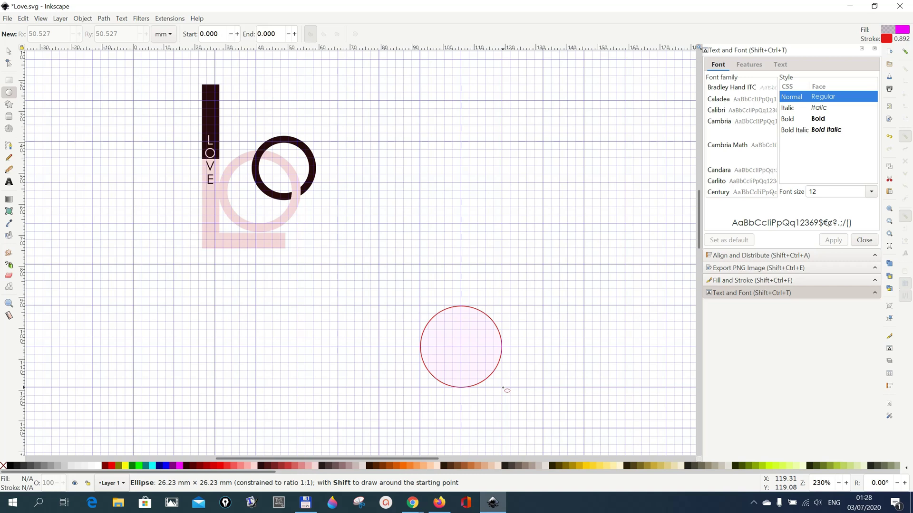
left_click_drag(503, 389, 503, 389)
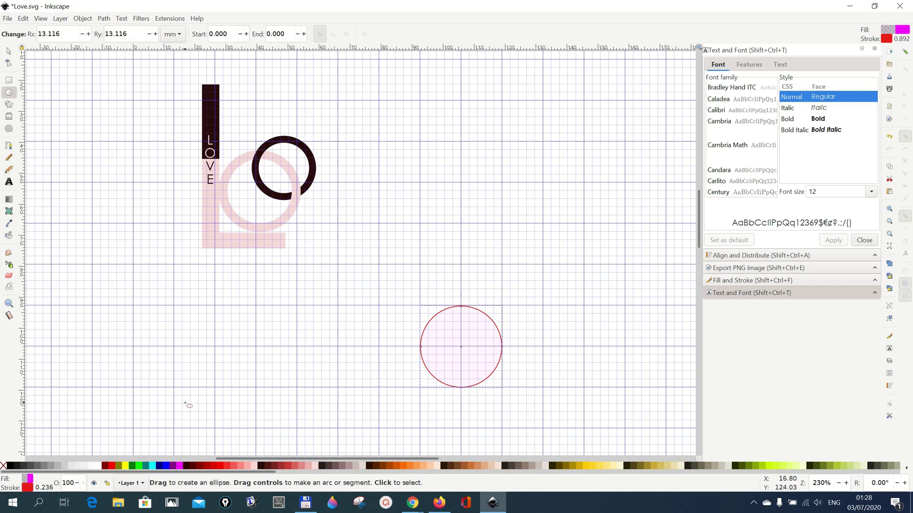
Raise the alpha of the circle's magenta fill to 14
left_click(83, 19)
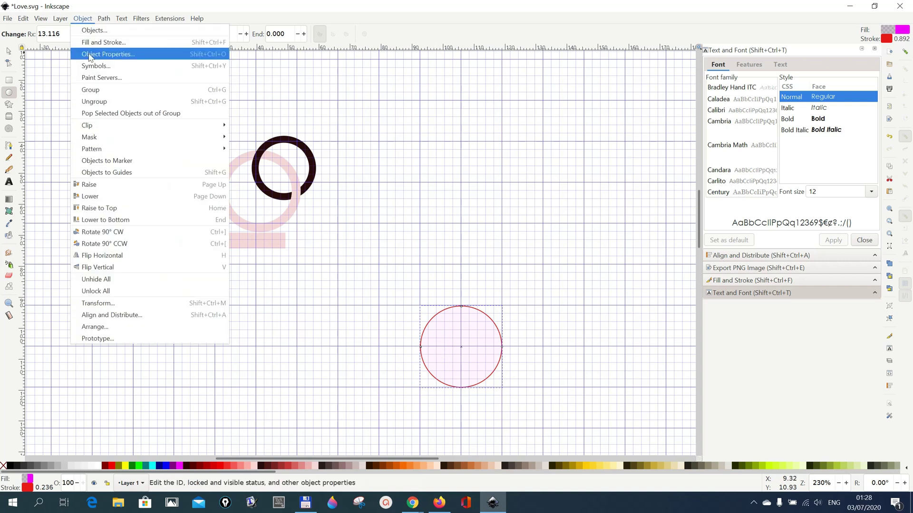
left_click(96, 43)
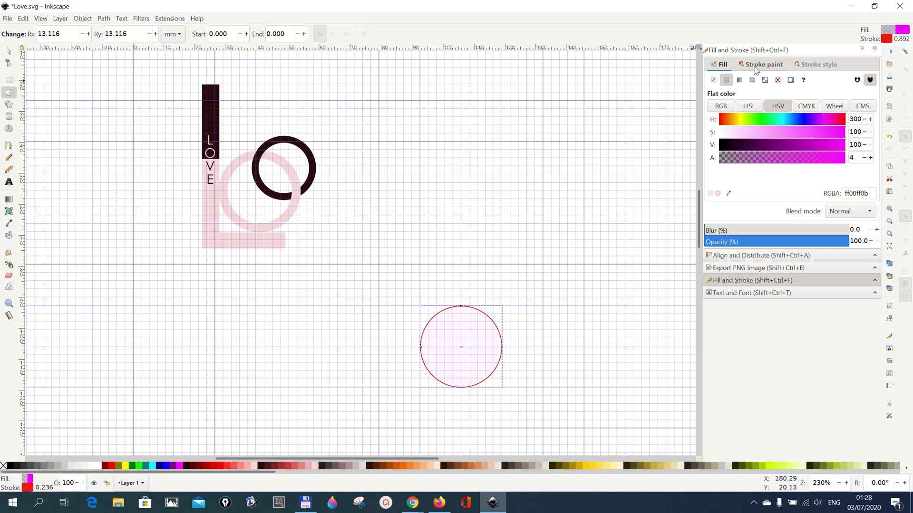
left_click(756, 66)
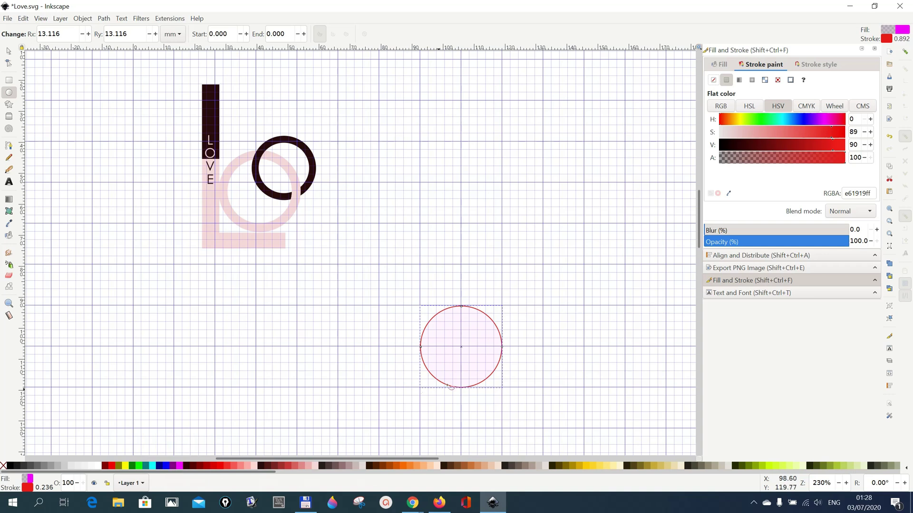
left_click(9, 51)
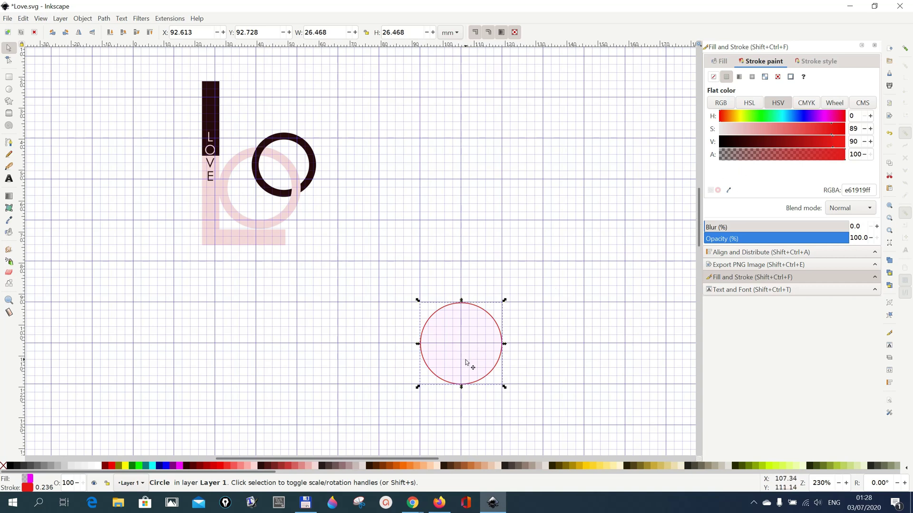
left_click(721, 62)
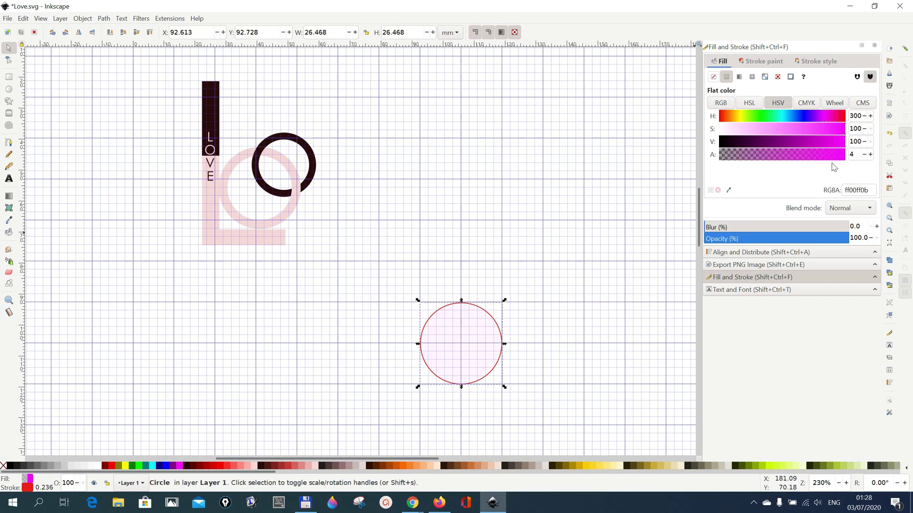
left_click(738, 159)
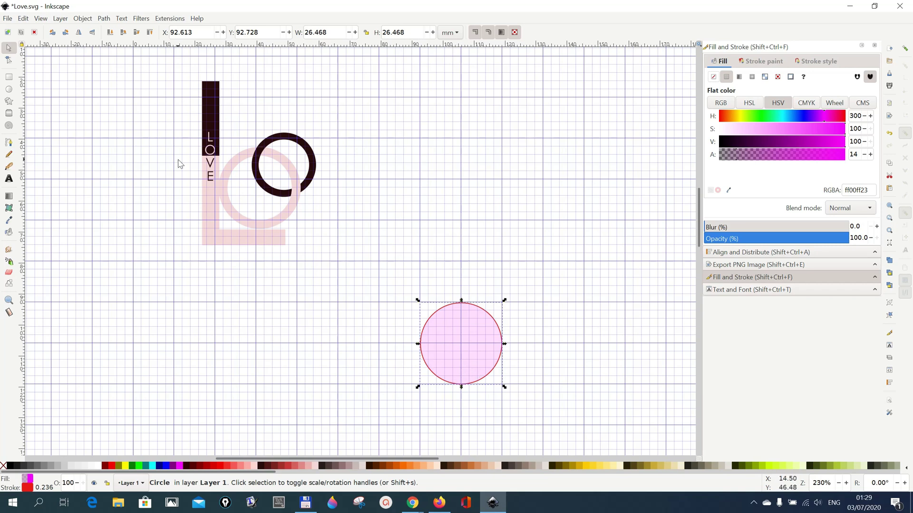
Duplicate the circle and shrink the copy about its centre to about 21.4 mm, forming a concentric ring
left_click(23, 18)
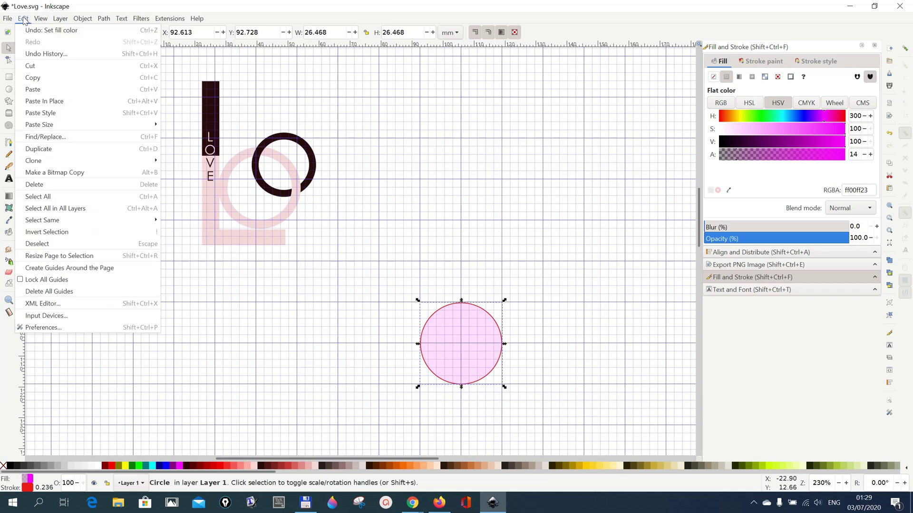
left_click(31, 150)
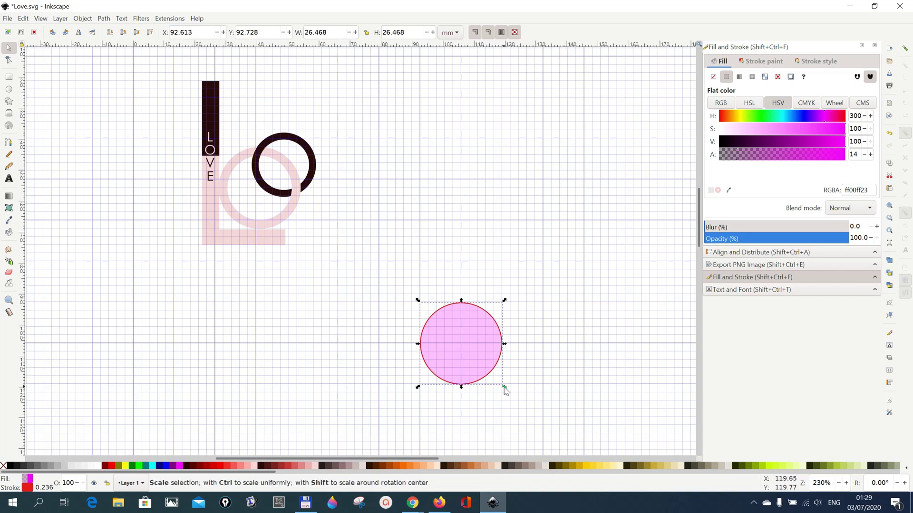
left_click_drag(505, 388, 497, 386)
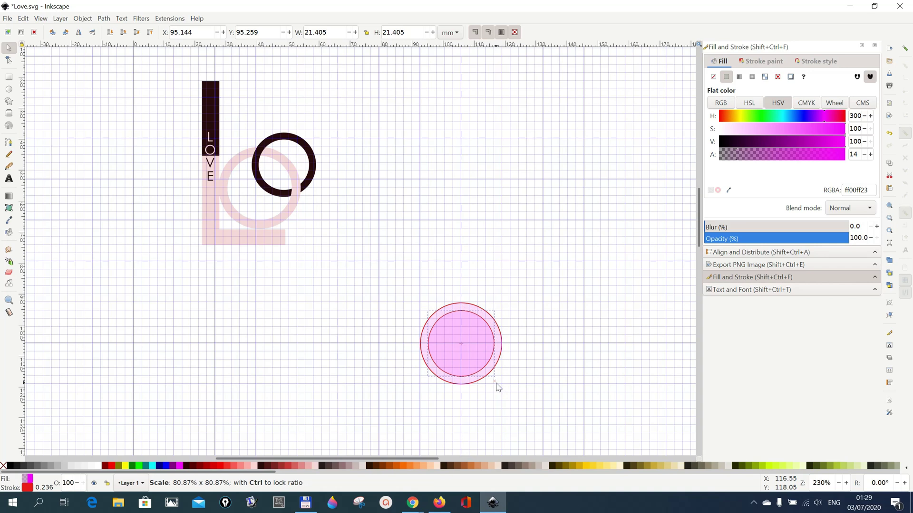
left_click_drag(496, 386, 497, 387)
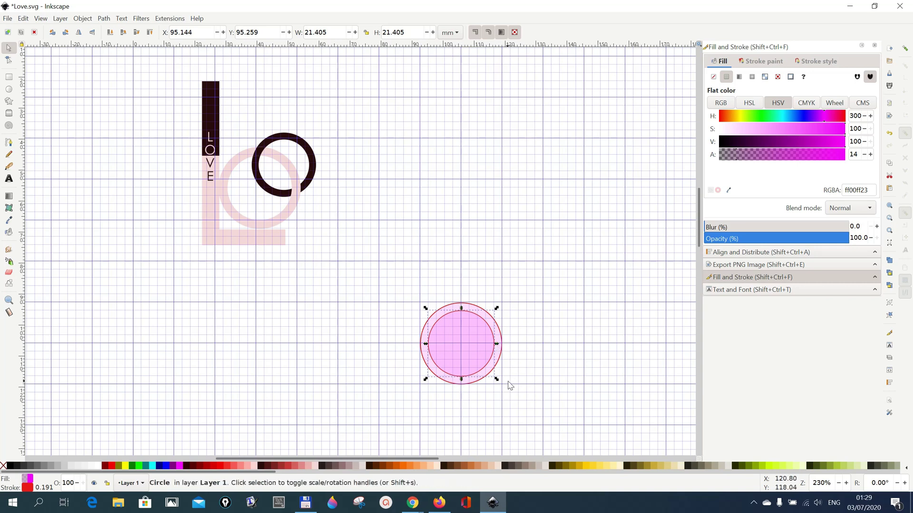
left_click(394, 296)
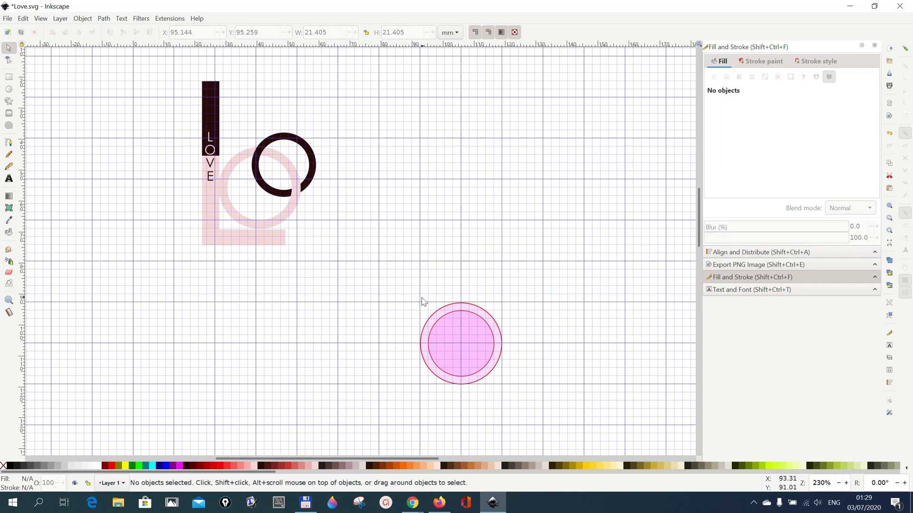
Duplicate both concentric circles and move the copies about 13 mm to the right so they overlap the originals
left_click_drag(414, 291, 531, 412)
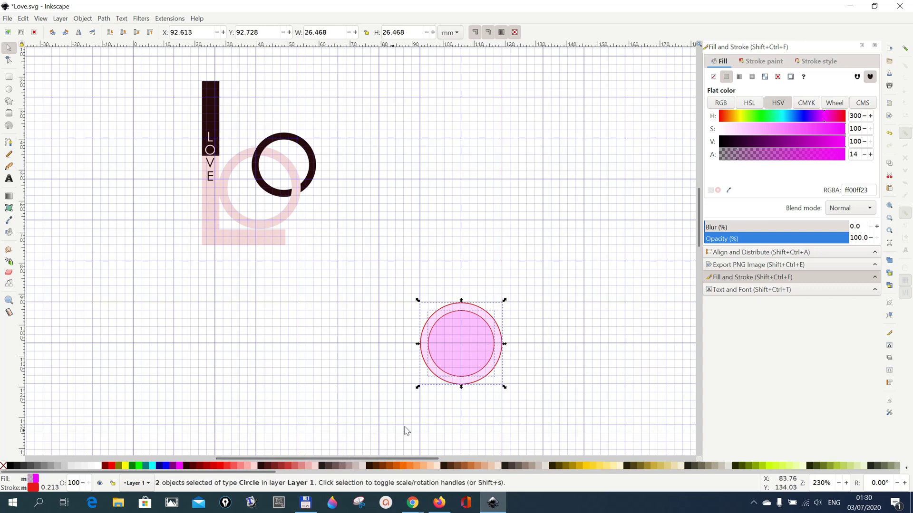
right_click(491, 344)
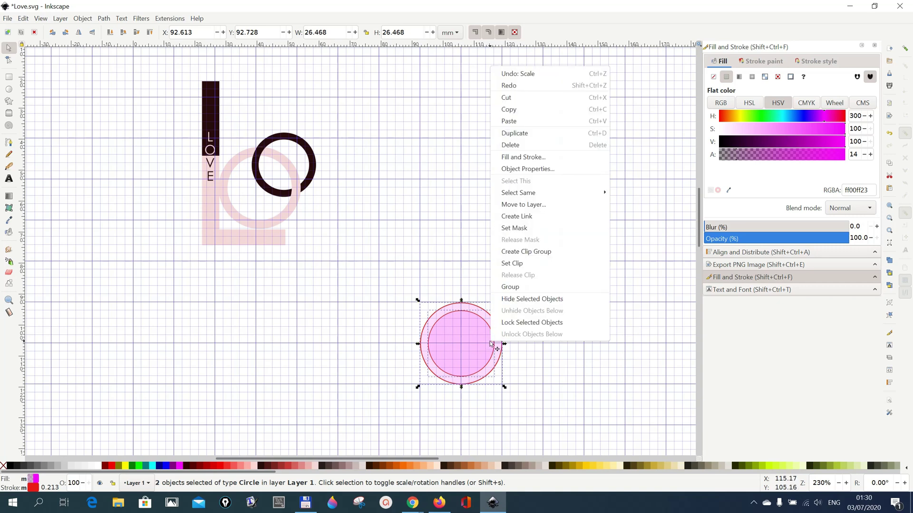
left_click(520, 133)
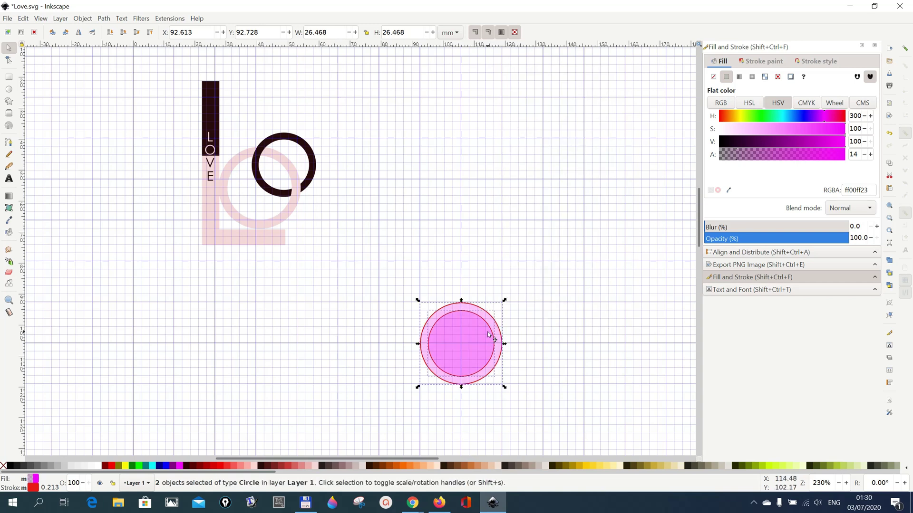
left_click_drag(489, 334, 531, 337)
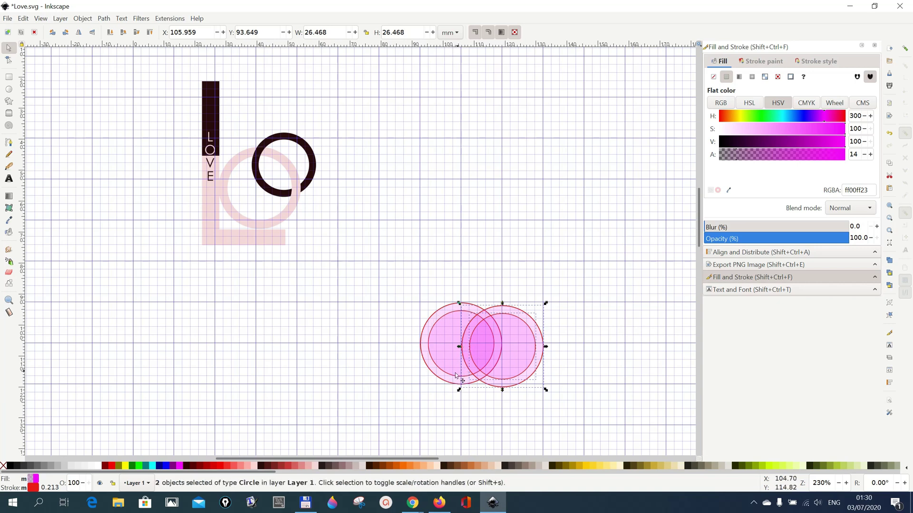
left_click(596, 383)
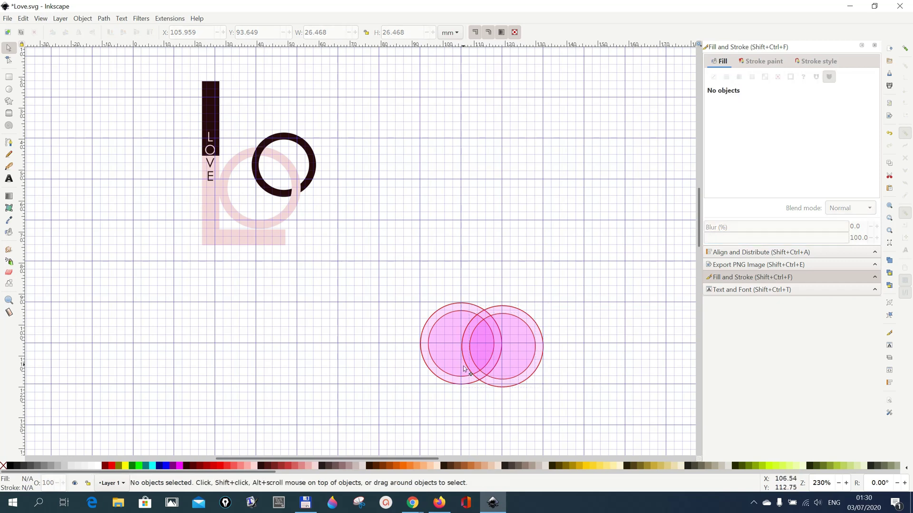
Scale the duplicated pair of circles about its centre to an outer diameter of about 20.9 mm
left_click(538, 333, "shift")
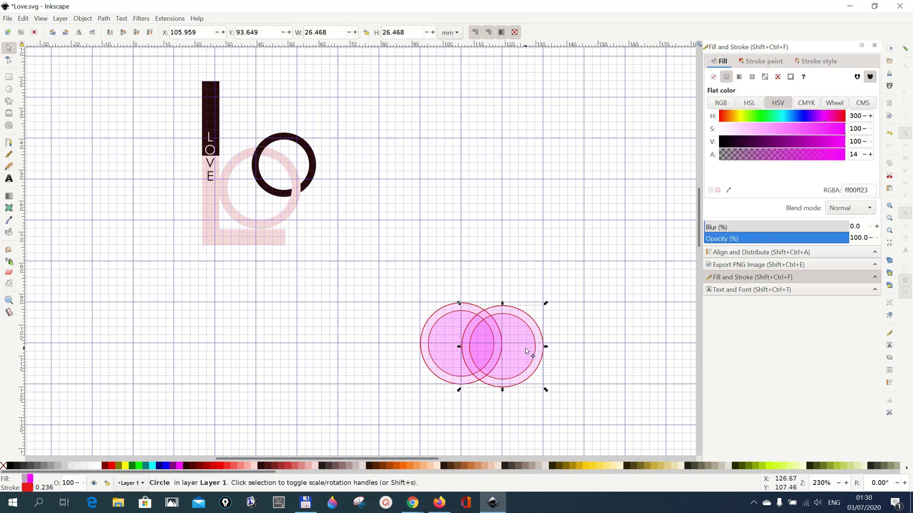
left_click(525, 352, "shift")
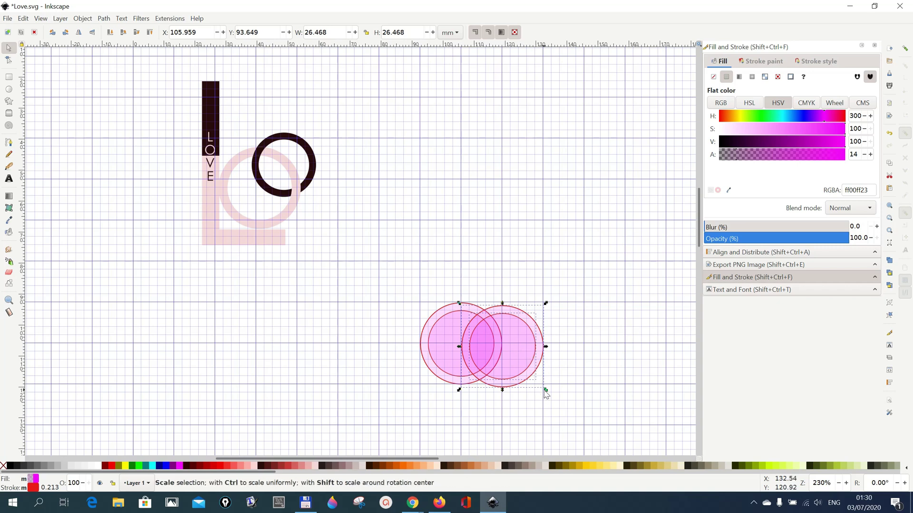
left_click_drag(545, 391, 536, 381)
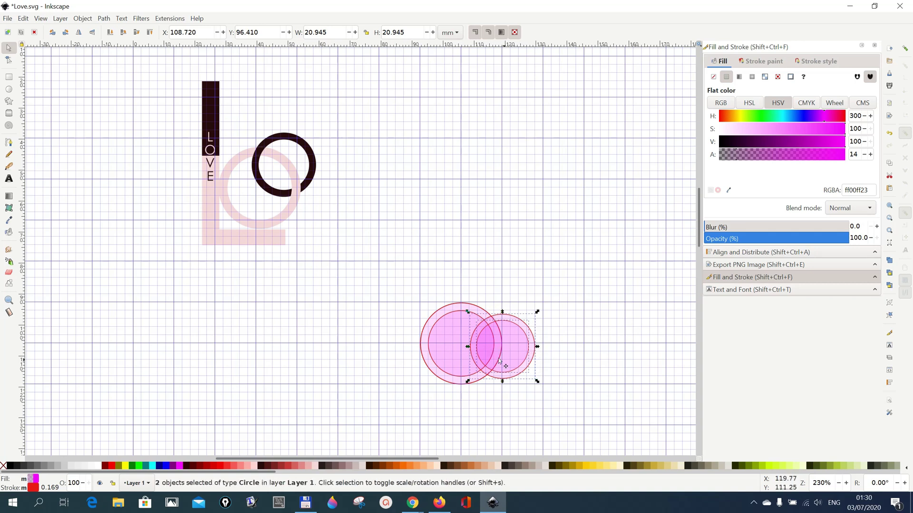
left_click(540, 410)
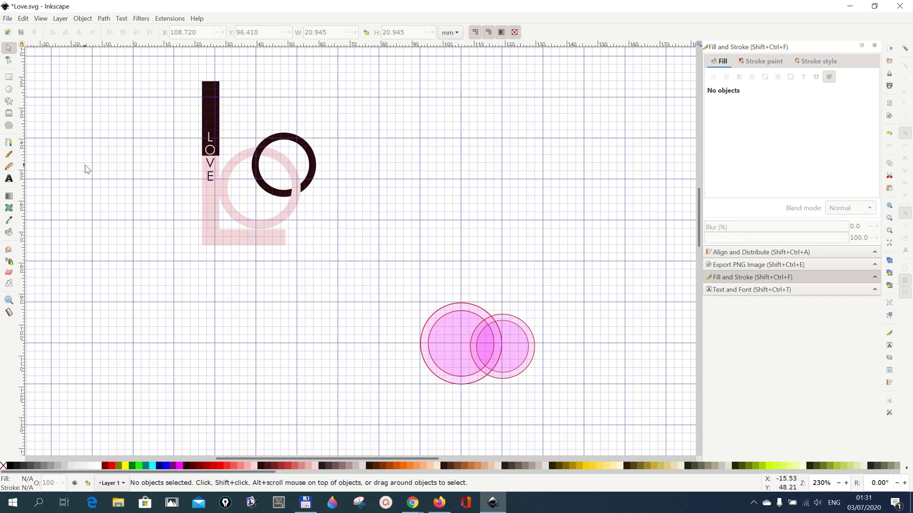
Draw a rectangle about 69 × 51 mm around the four circles and move it to the empty area above them
left_click(9, 79)
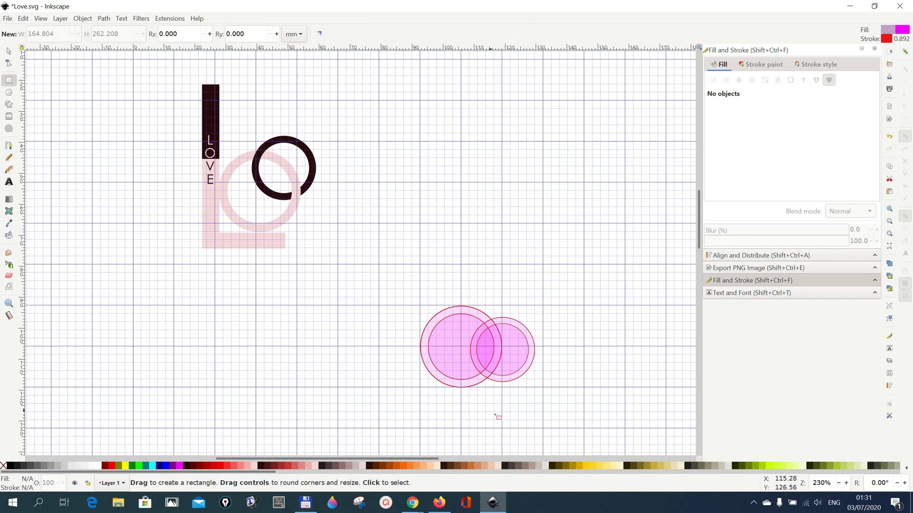
mouse_move(378, 267)
left_mouse_down()
mouse_move(383, 309)
mouse_move(412, 378)
mouse_move(499, 422)
mouse_move(610, 430)
mouse_move(593, 427)
left_mouse_up()
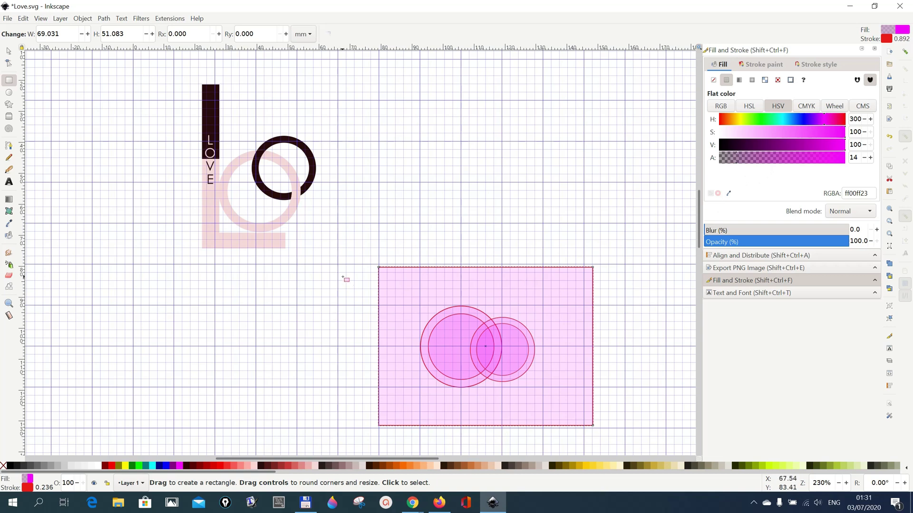
left_click(8, 50)
left_click_drag(518, 301, 552, 129)
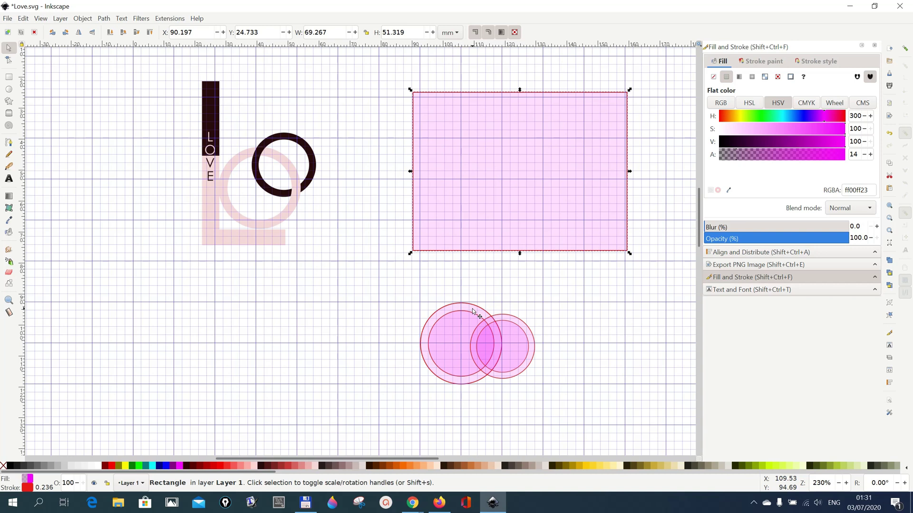
Select all four circles and combine them into a single path
left_click_drag(388, 280, 573, 428)
left_click(616, 418)
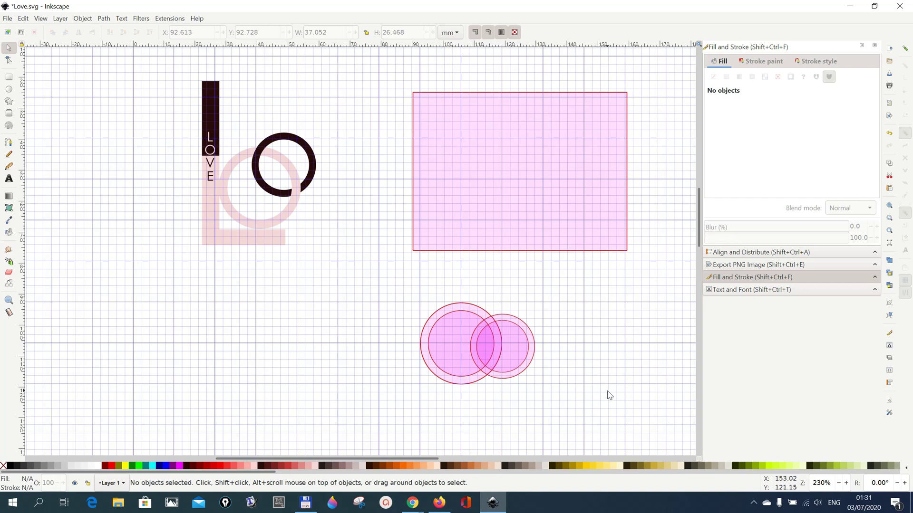
key("alt")
mouse_move(381, 337)
left_mouse_down()
mouse_move(479, 354)
mouse_move(529, 351)
mouse_move(549, 329)
left_mouse_up()
left_click_drag(544, 382, 529, 416)
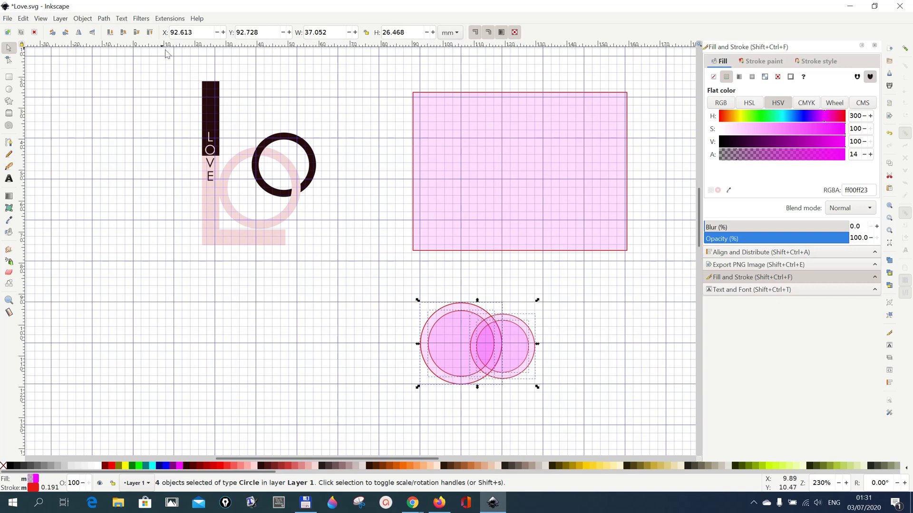
left_click(106, 20)
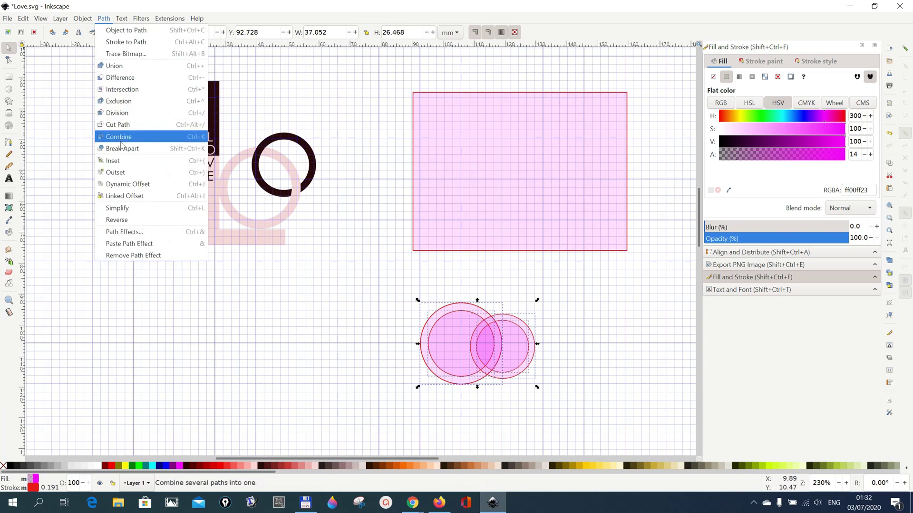
left_click(121, 138)
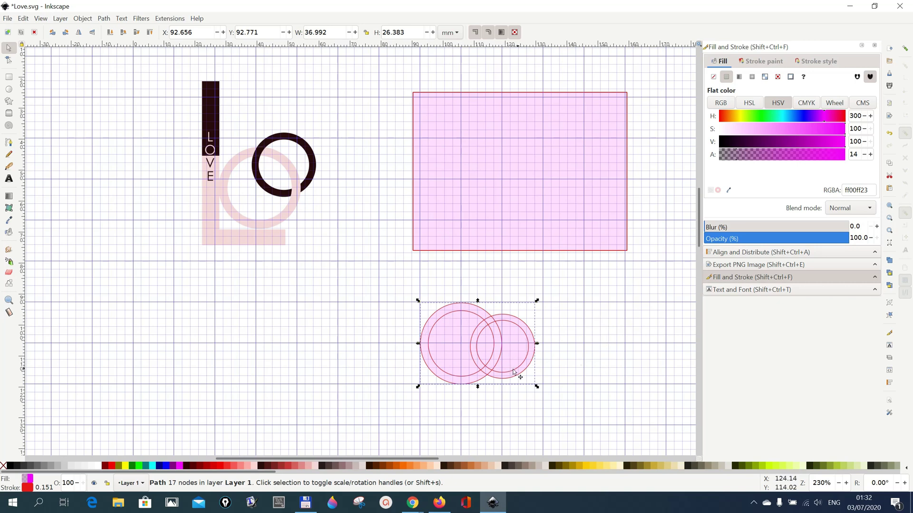
Move the rectangle back over the combined circles so it encloses them, and lower it to the bottom of the stack
left_click(590, 363)
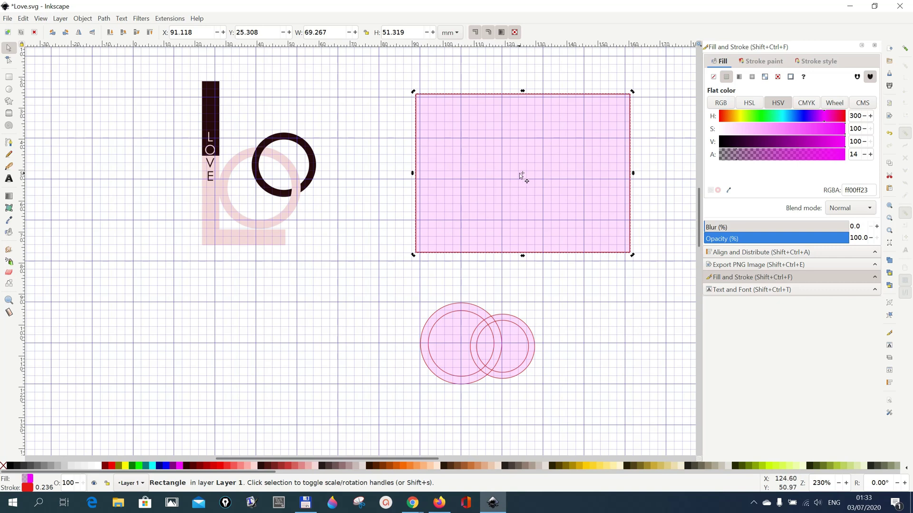
left_click_drag(522, 177, 477, 350)
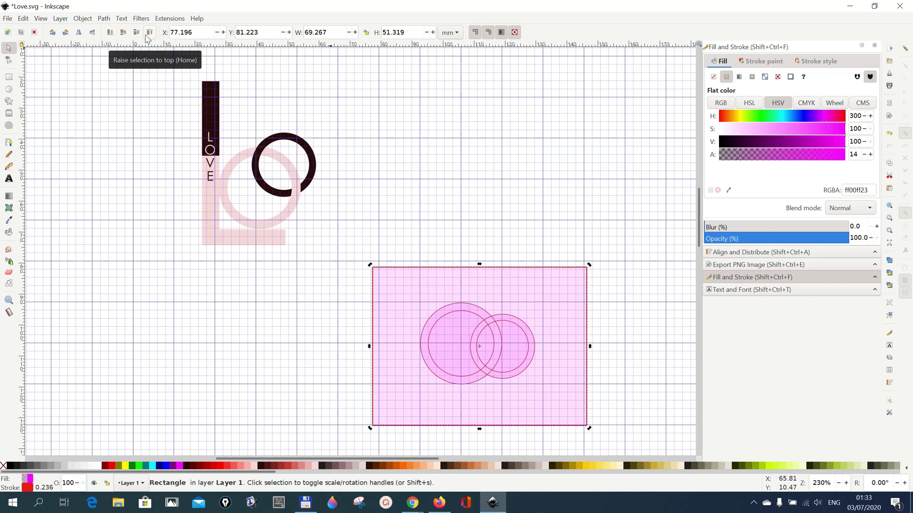
left_click(110, 34)
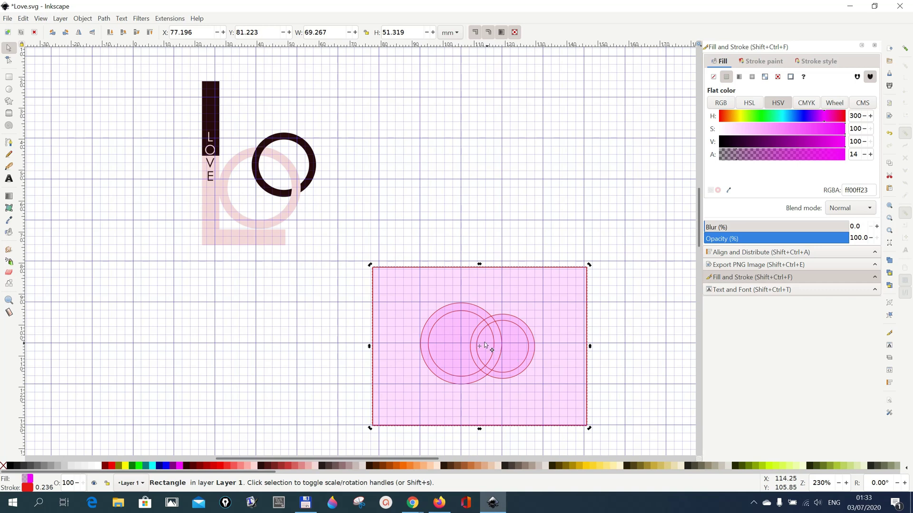
Divide the rectangle with the combined circles path using Division
left_click(493, 328, "shift")
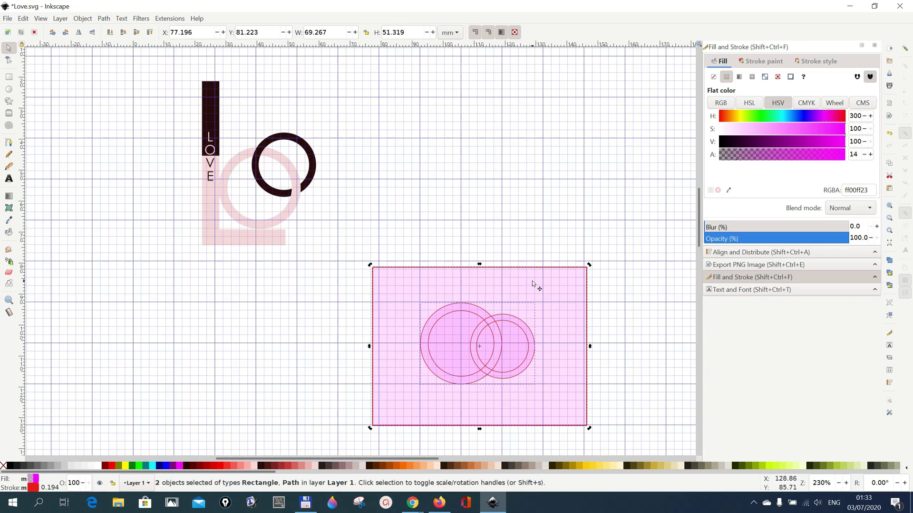
left_click(105, 20)
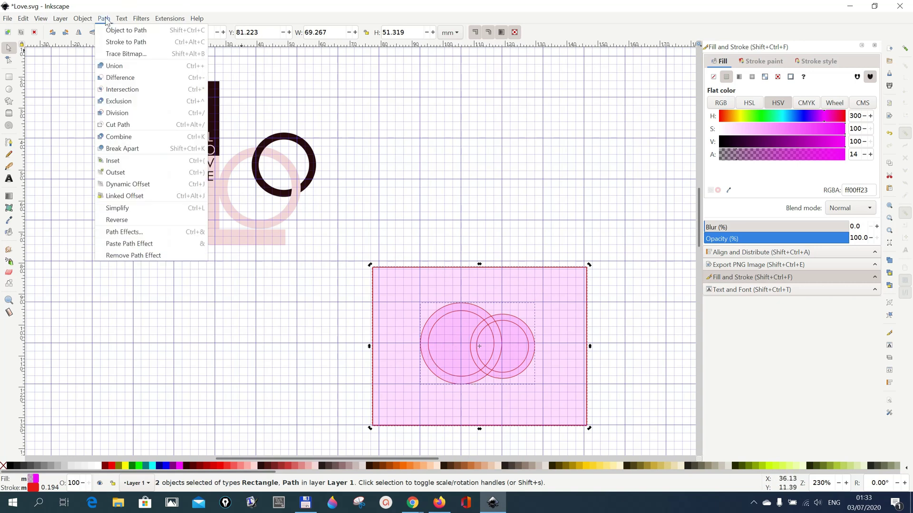
left_click(113, 115)
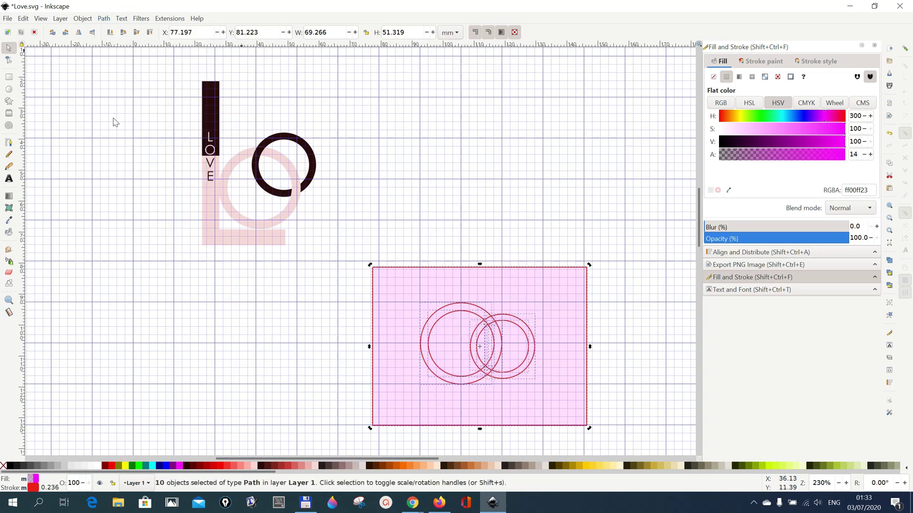
left_click(641, 357)
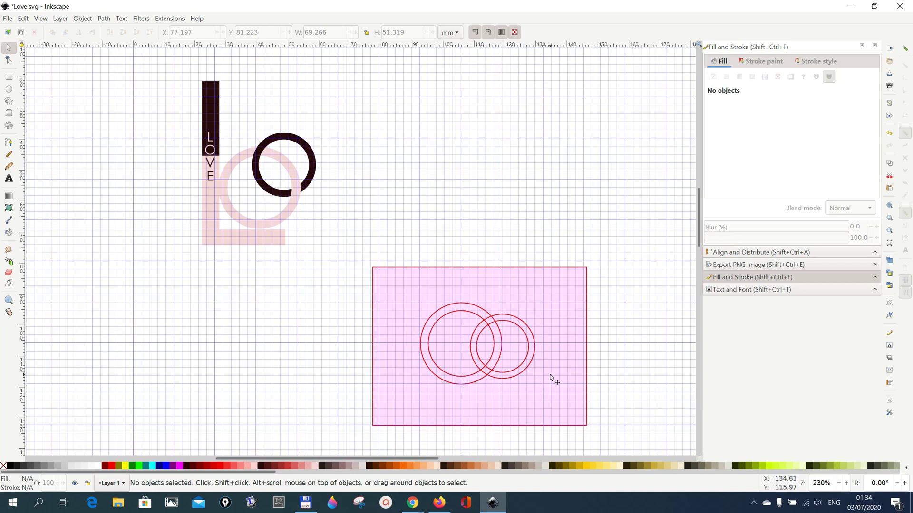
Delete the rectangle piece surrounding the circles and the pieces inside both rings, keeping only the ring bands
key("Delete")
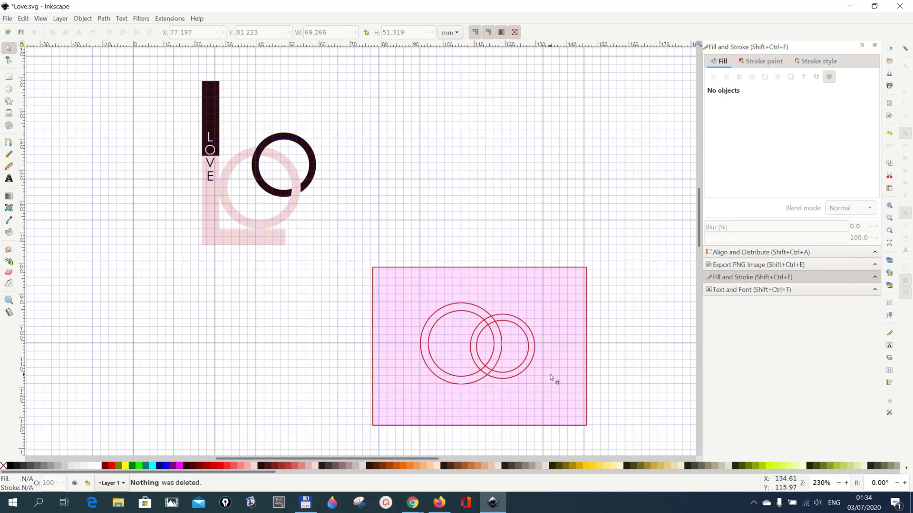
left_click(552, 380)
key("Delete")
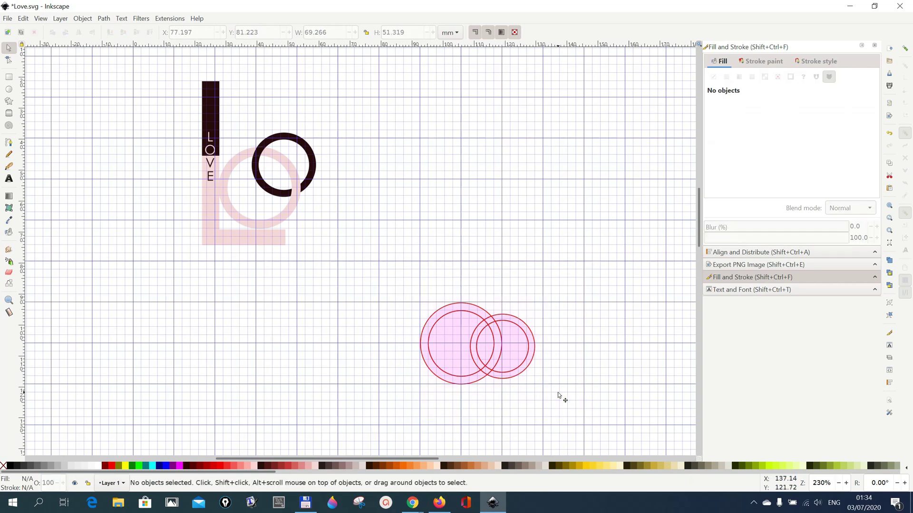
left_click(515, 353)
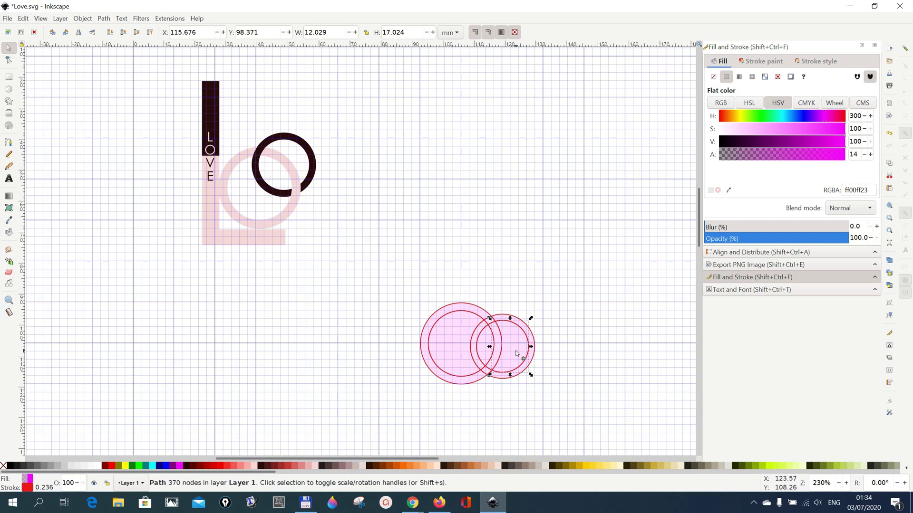
key("Delete")
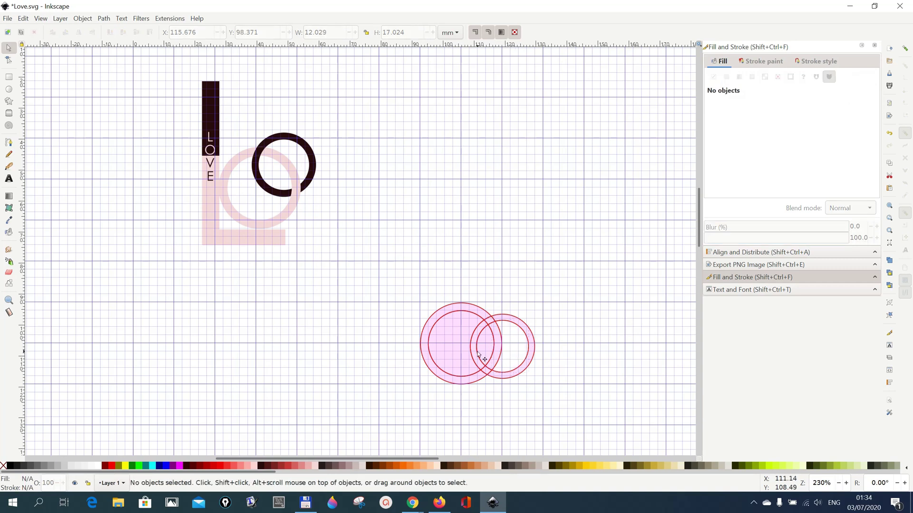
left_click(483, 352)
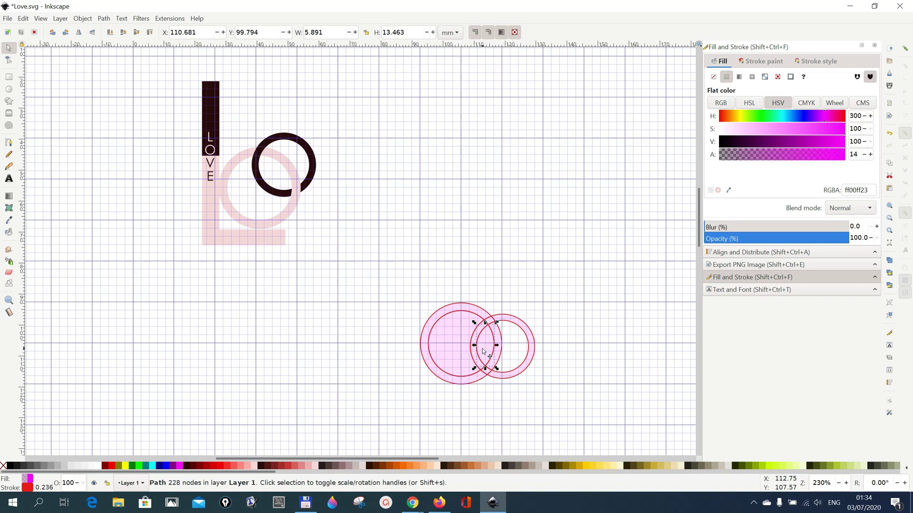
key("Escape")
left_click(455, 353)
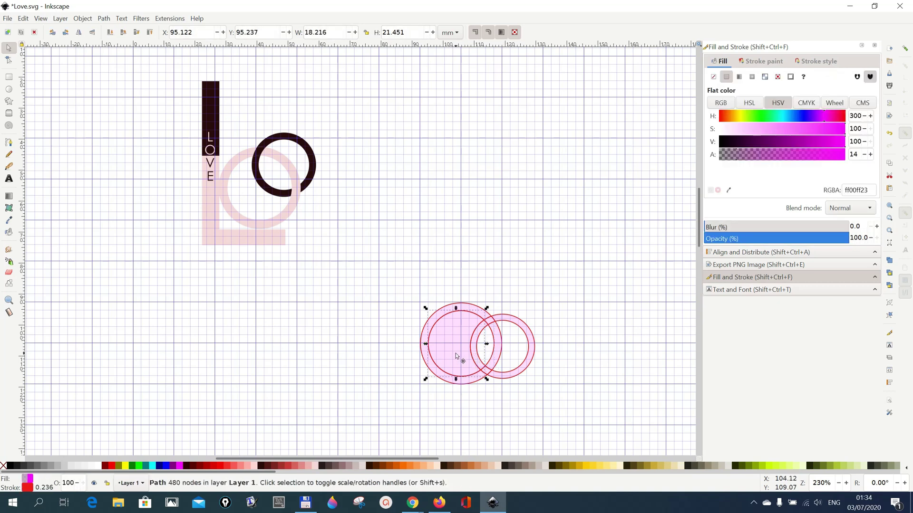
key("Delete")
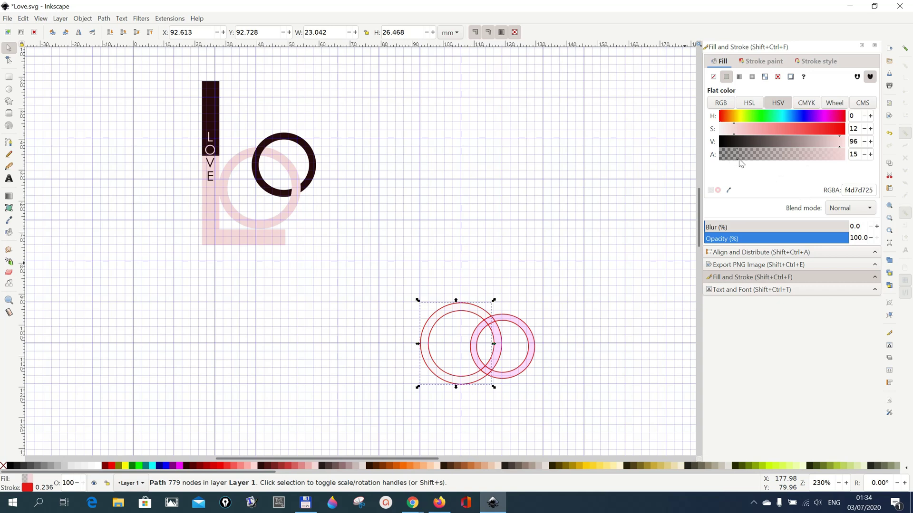
Raise the alpha of the large ring's light pink fill to 100
left_click_drag(739, 159, 857, 164)
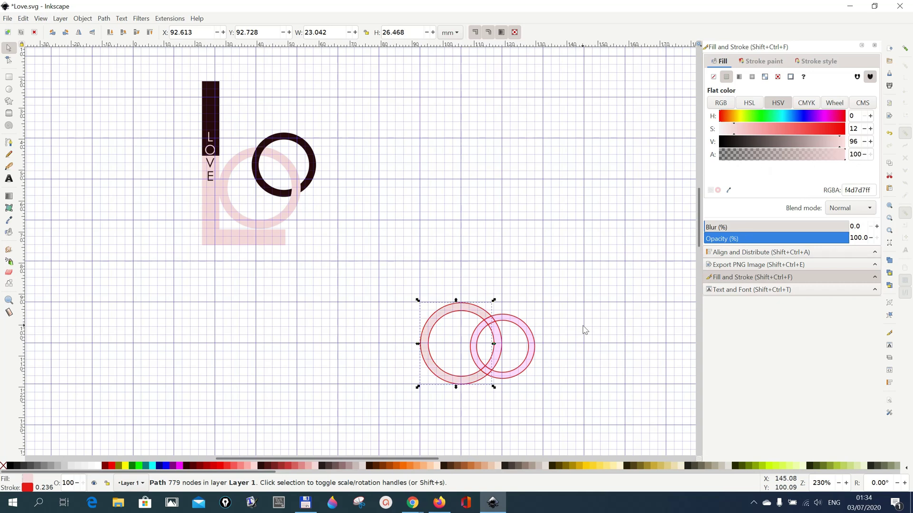
Hide the page grid
left_click(41, 19)
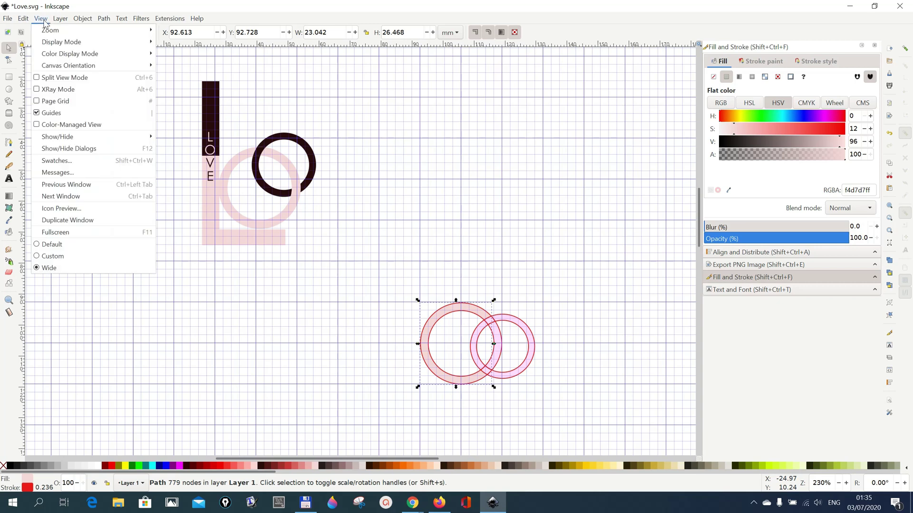
left_click(38, 103)
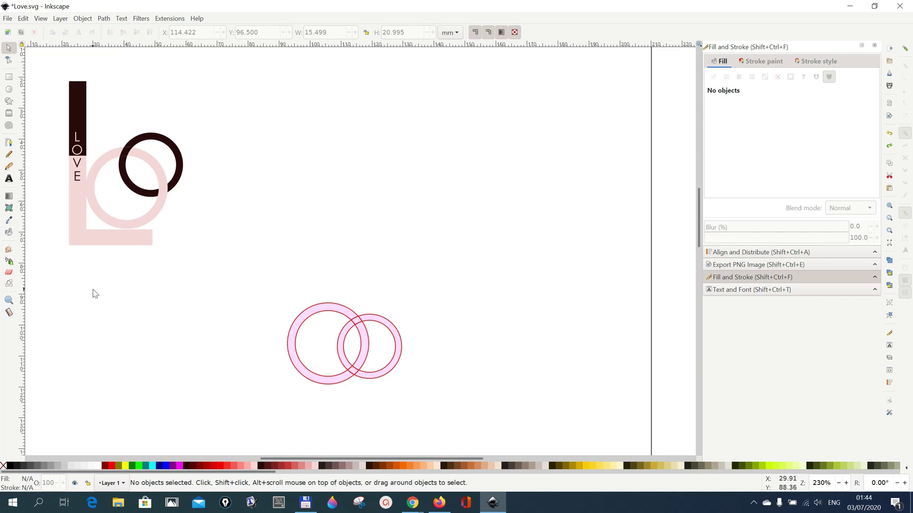
Select the small piece where the two rings cross at their lower intersection and fill it with dark brown #280B0B
left_click(8, 301)
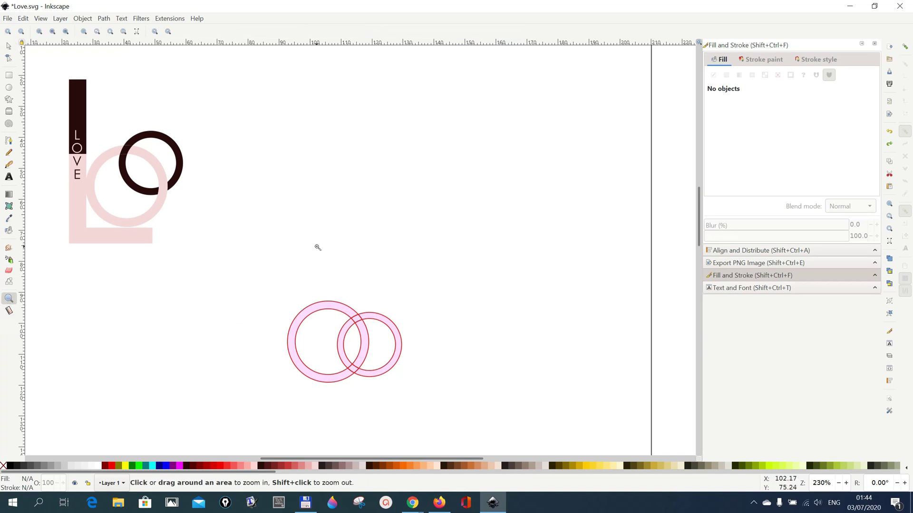
left_click(392, 246)
left_click(422, 292)
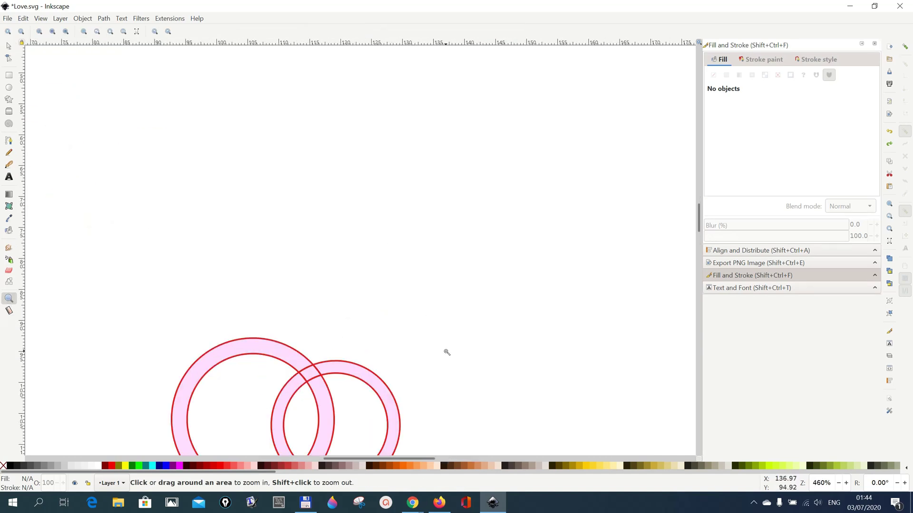
scroll(445, 350, "down", 5)
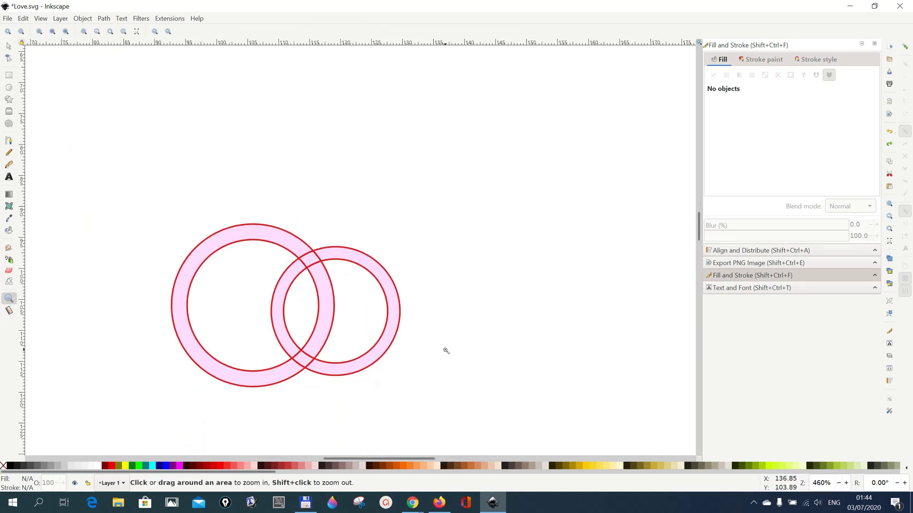
left_click(447, 293)
scroll(448, 304, "down", 3)
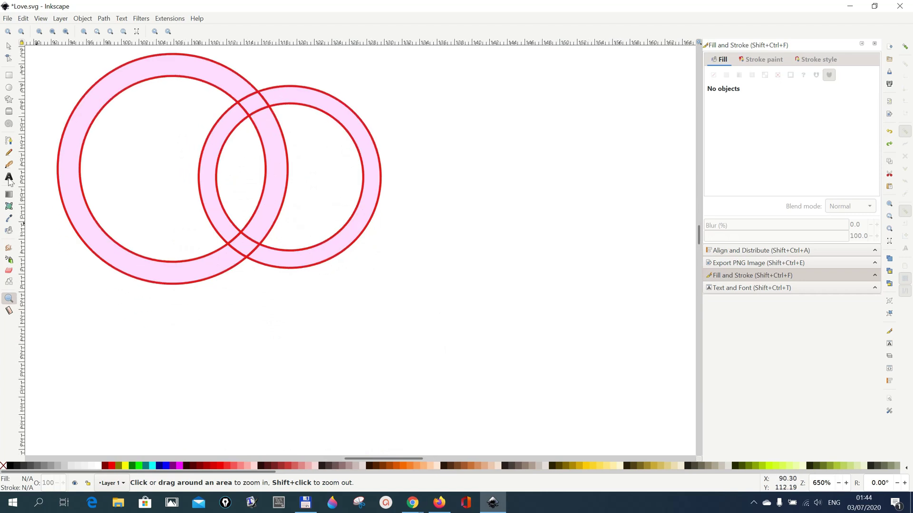
left_click(9, 49)
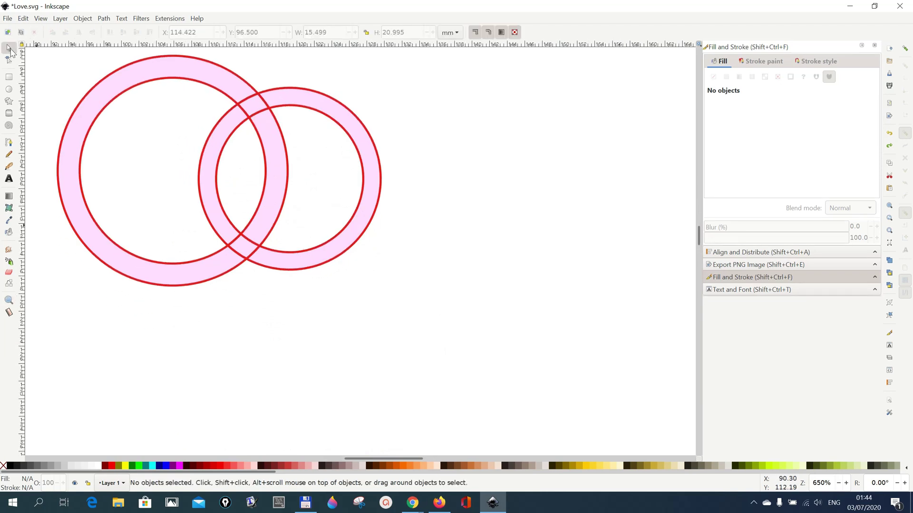
left_click(242, 253)
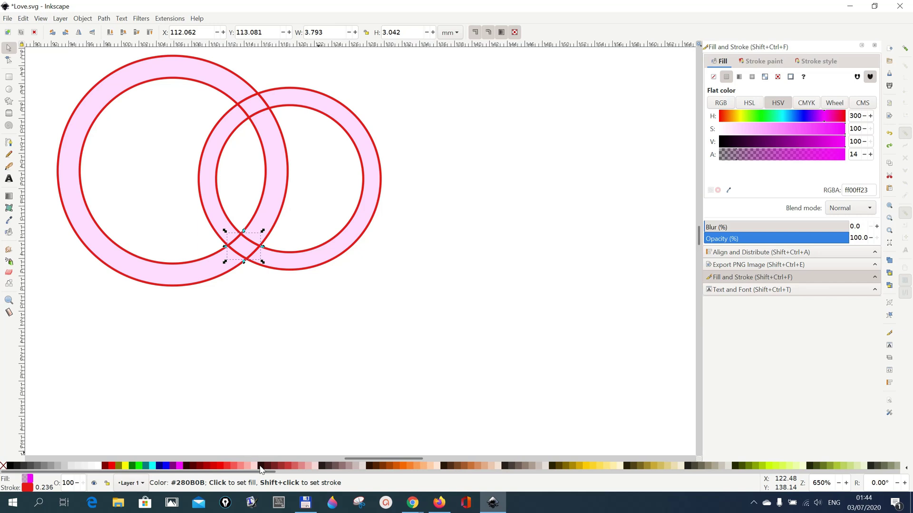
left_click(261, 470)
Change the fill of the selected lower crossing piece to light pink #F4D7D7
scroll(309, 409, "up", 10)
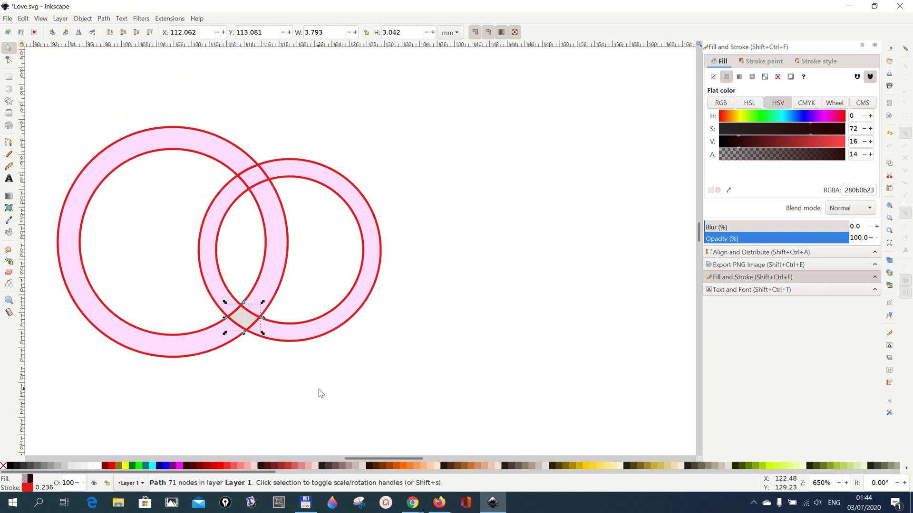
scroll(325, 388, "up", 9)
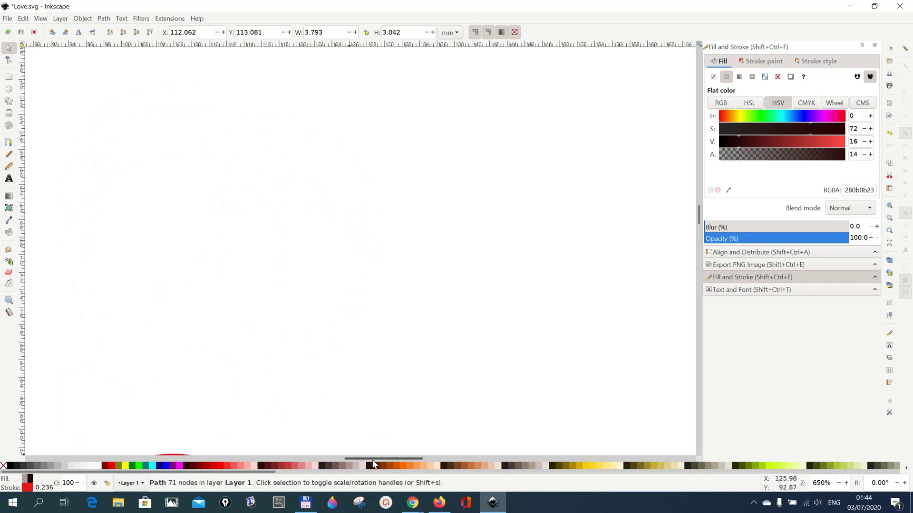
mouse_move(370, 459)
left_mouse_down()
mouse_move(272, 468)
mouse_move(367, 465)
mouse_move(353, 464)
left_mouse_up()
scroll(415, 399, "down", 20)
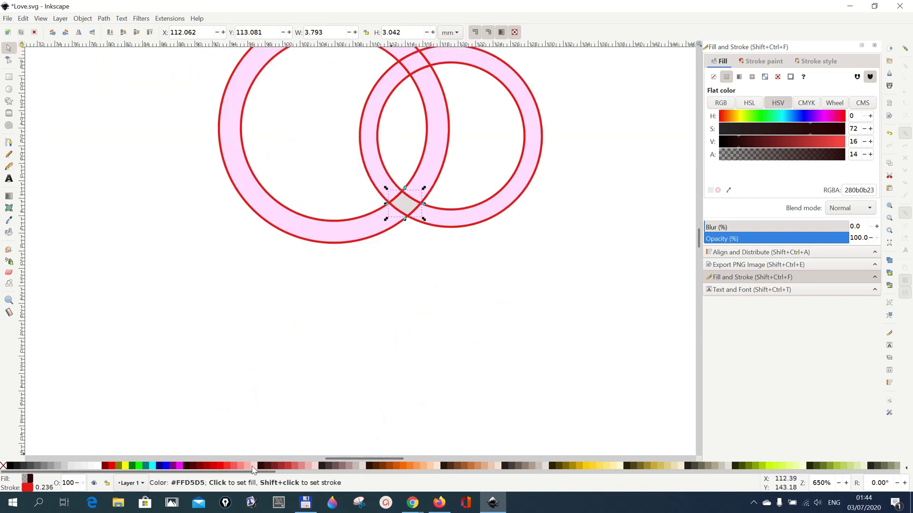
left_click(314, 471)
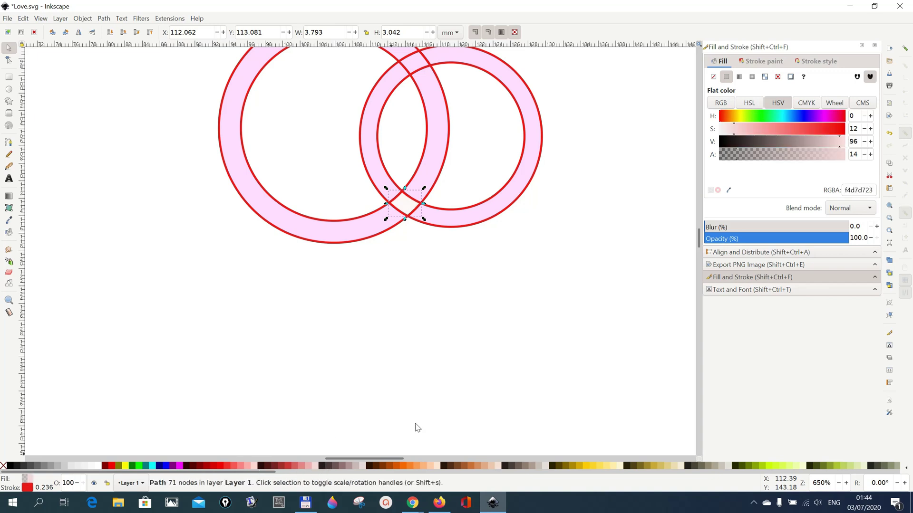
scroll(462, 401, "up", 3)
scroll(409, 433, "down", 4)
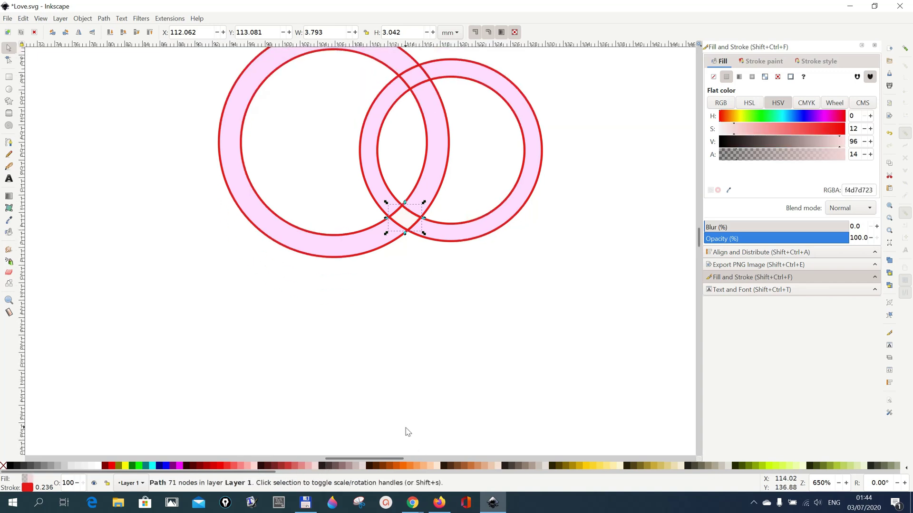
Fill the large ring's arc that lies inside the small ring with light pink #F4D7D7
scroll(408, 431, "up", 3)
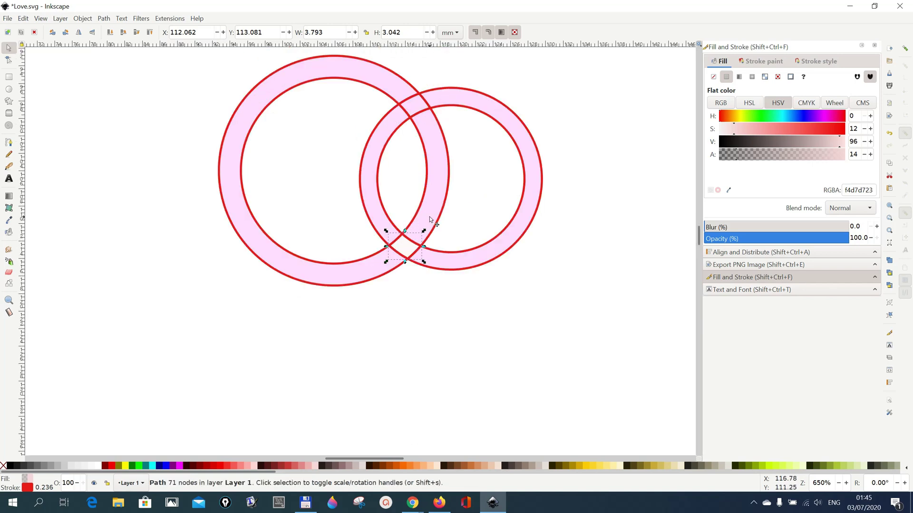
left_click(430, 207)
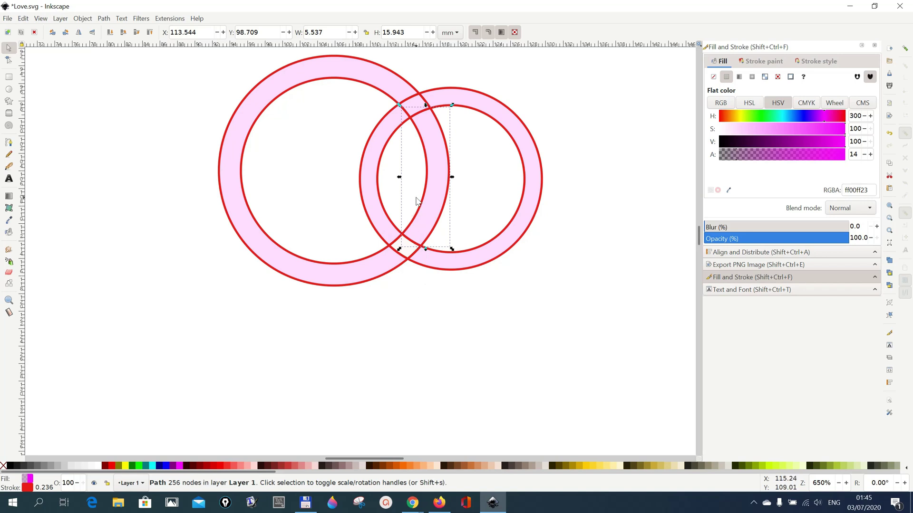
left_click(318, 469)
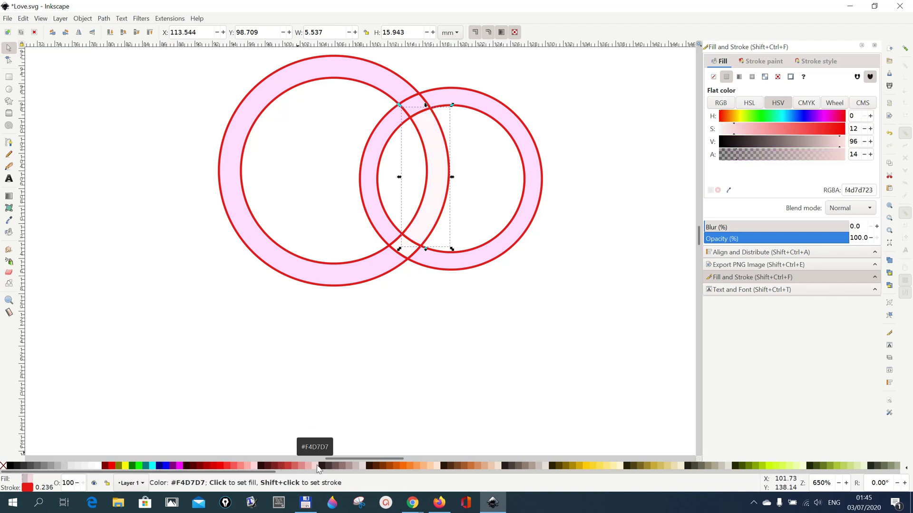
Fill the upper crossing piece of the two rings with dark brown #280B0B and raise its alpha to 97
left_click(415, 104)
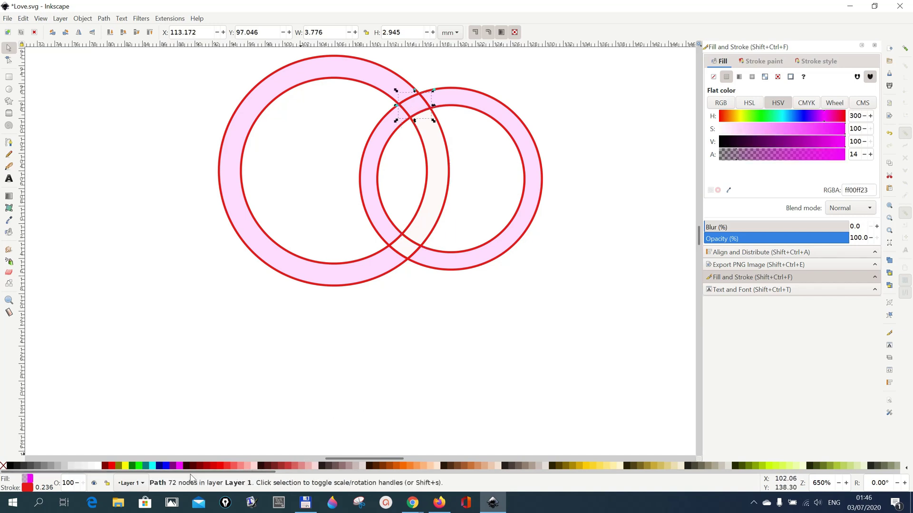
left_click(261, 468)
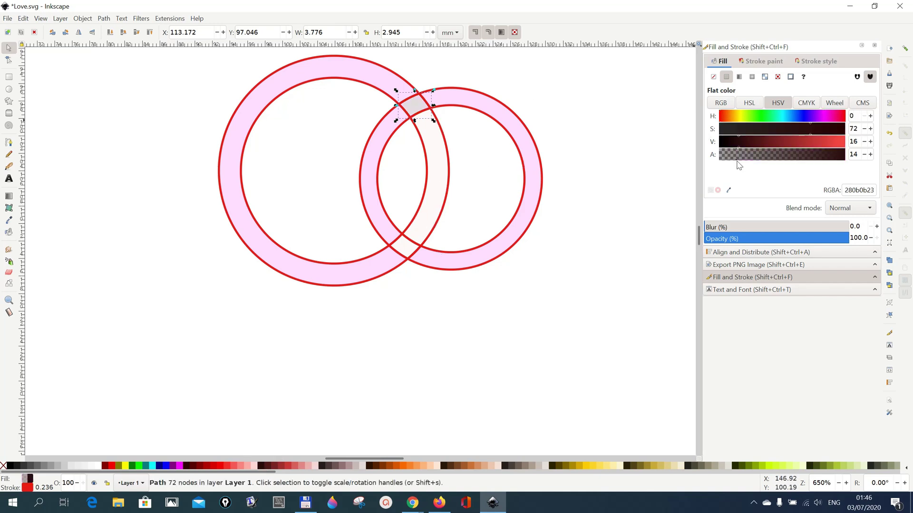
left_click(843, 162)
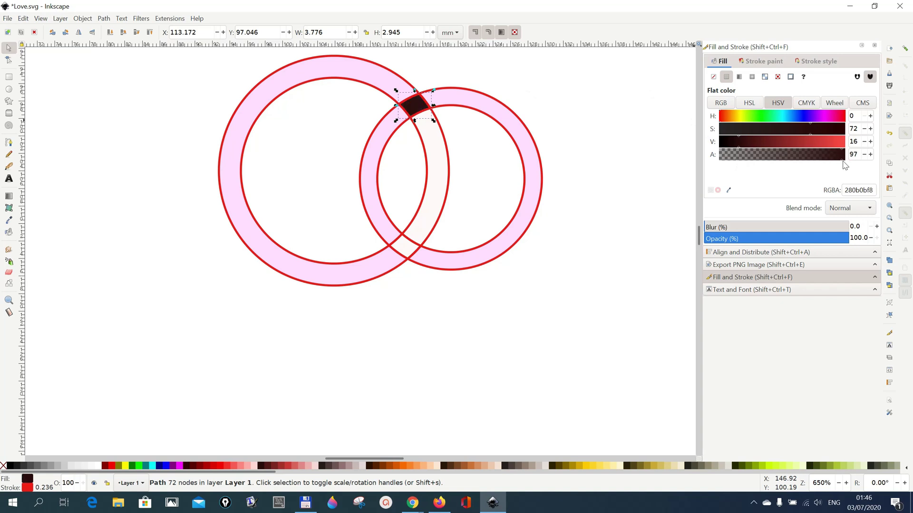
Fill the large ring's main piece with light pink #F4D7D7 and raise the alpha of all three light pink pieces to 100
left_click(435, 158)
left_click_drag(776, 158, 848, 154)
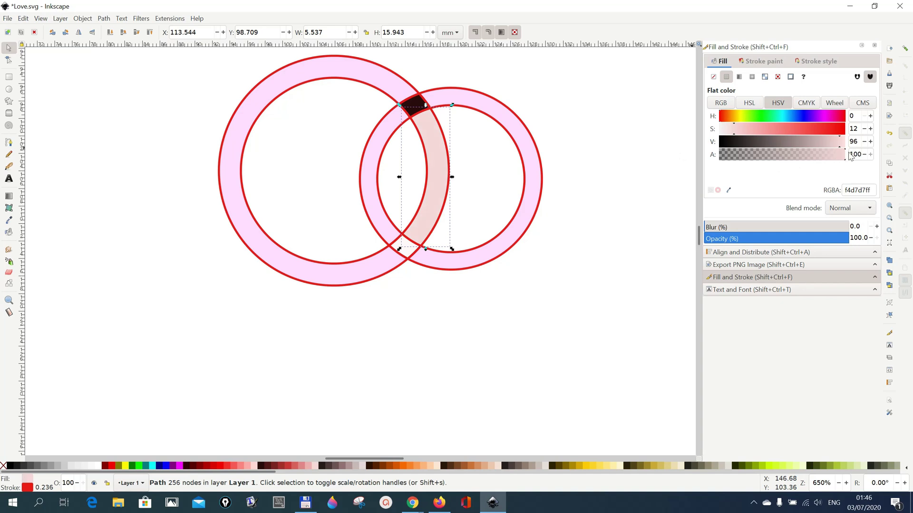
left_click(378, 83)
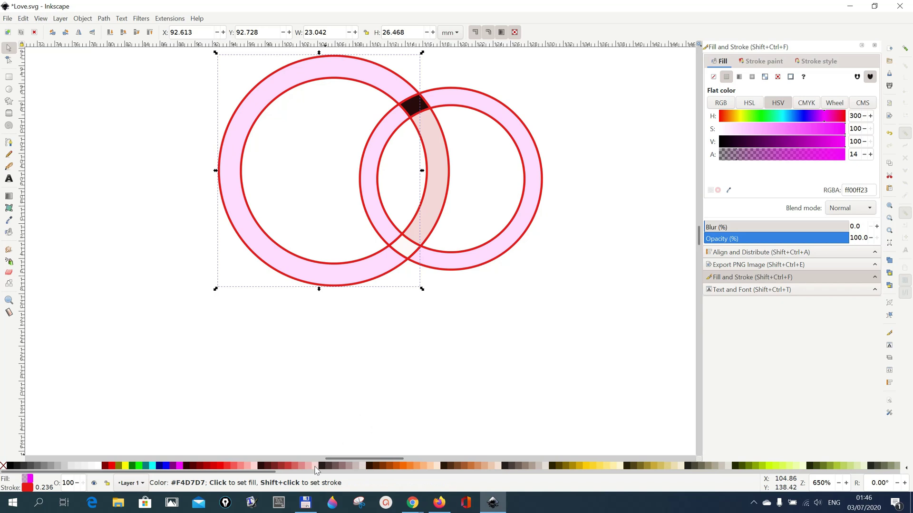
left_click(315, 470)
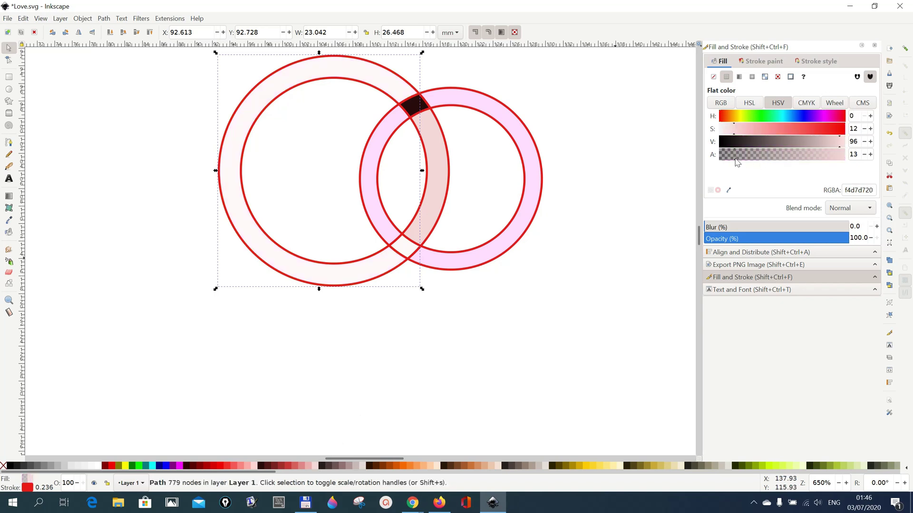
left_click_drag(736, 161, 859, 158)
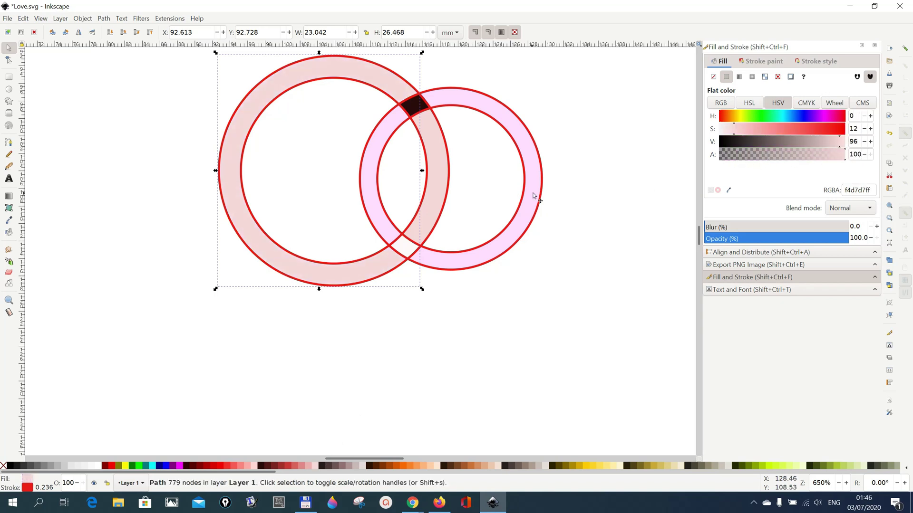
left_click(406, 248)
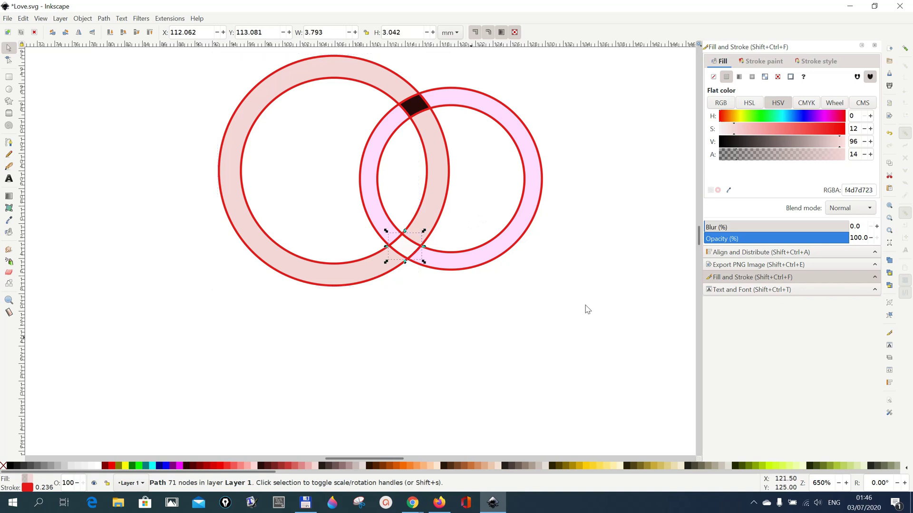
left_click_drag(736, 162, 856, 166)
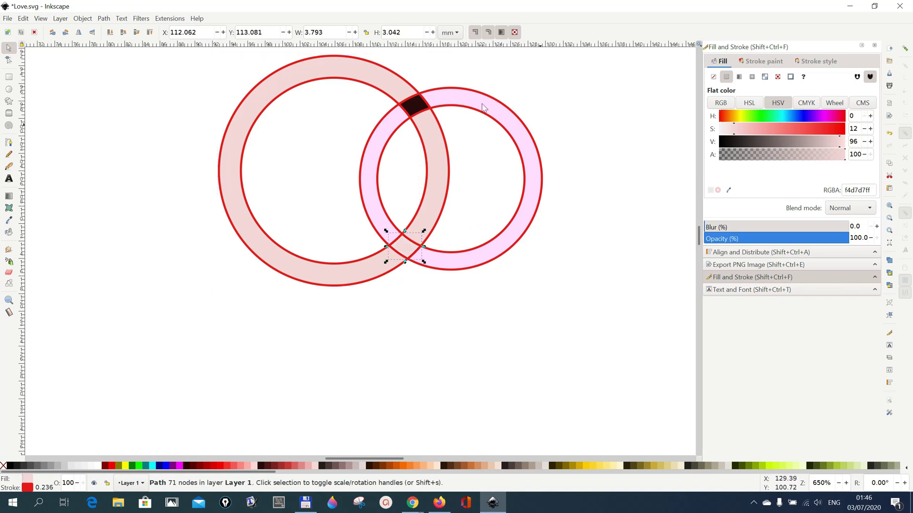
Fill the small ring's outer arc and its arc inside the large ring with dark brown #280B0B, raising their alpha to about 99
left_click(441, 96)
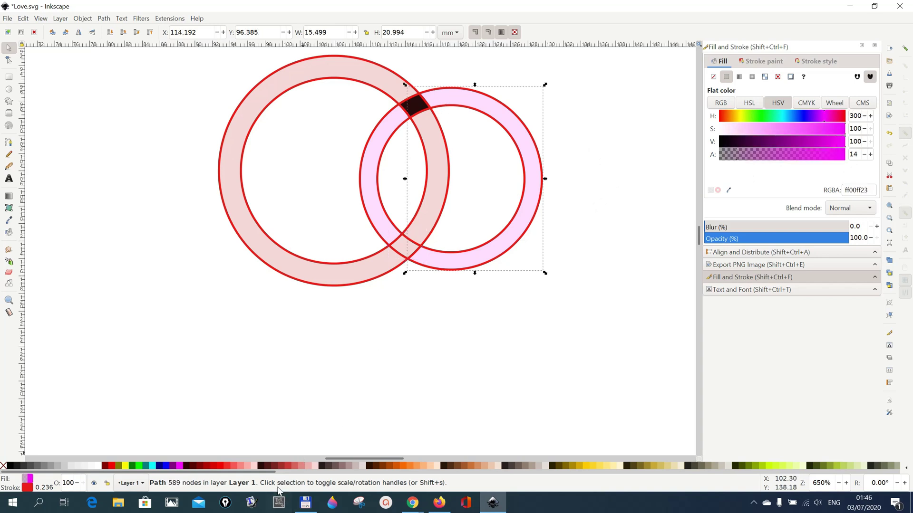
left_click(261, 471)
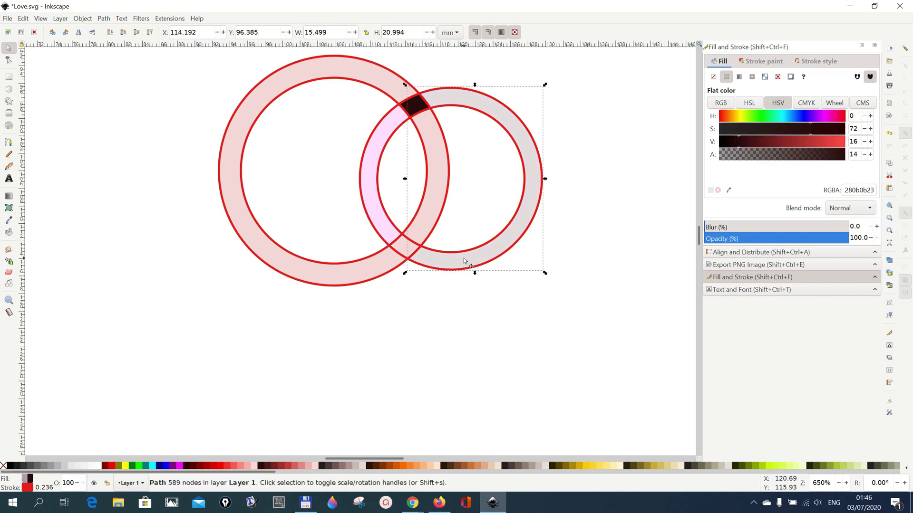
left_click_drag(739, 163, 847, 164)
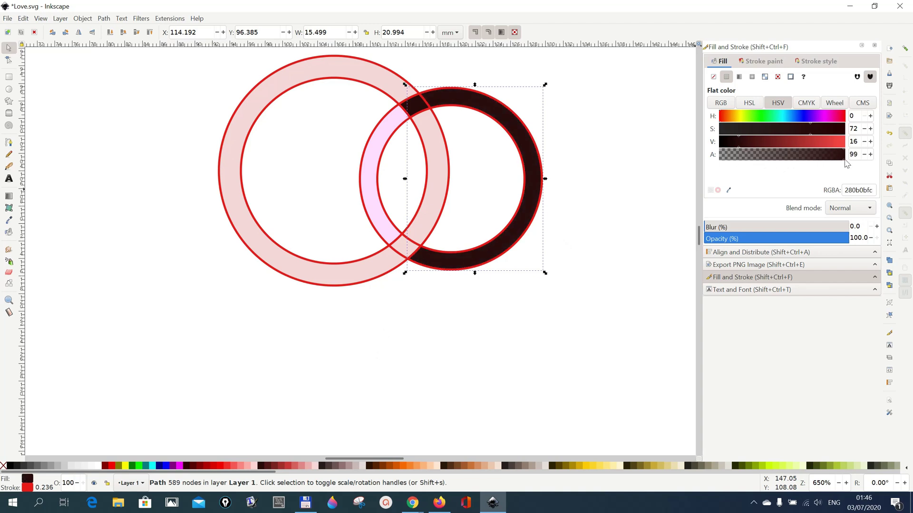
left_click(381, 223)
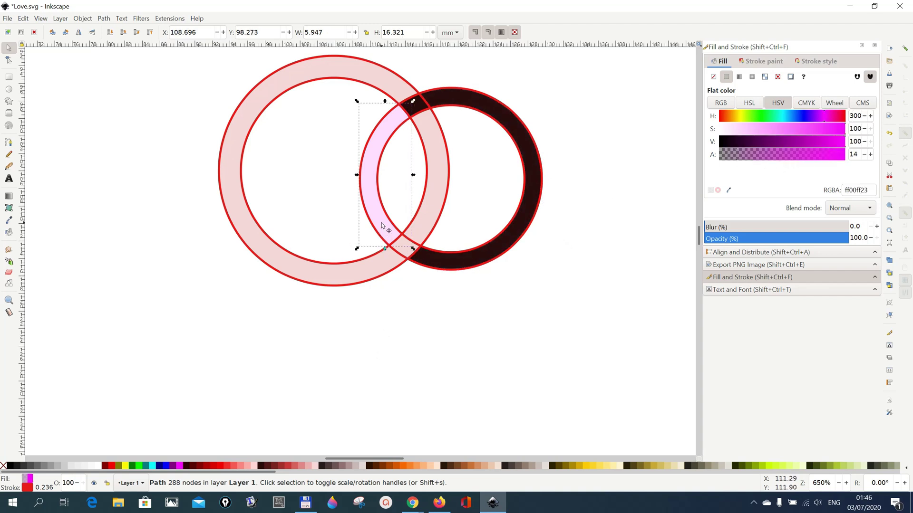
left_click(262, 466)
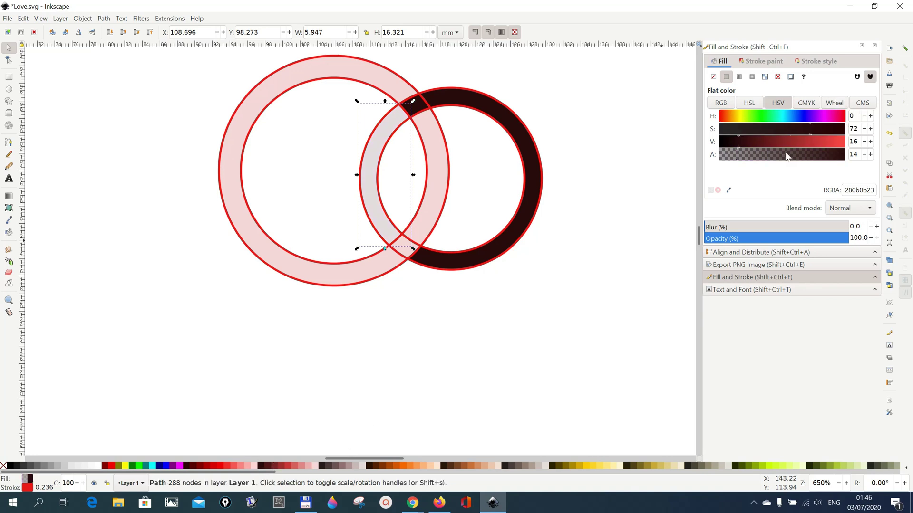
left_click_drag(749, 162, 851, 161)
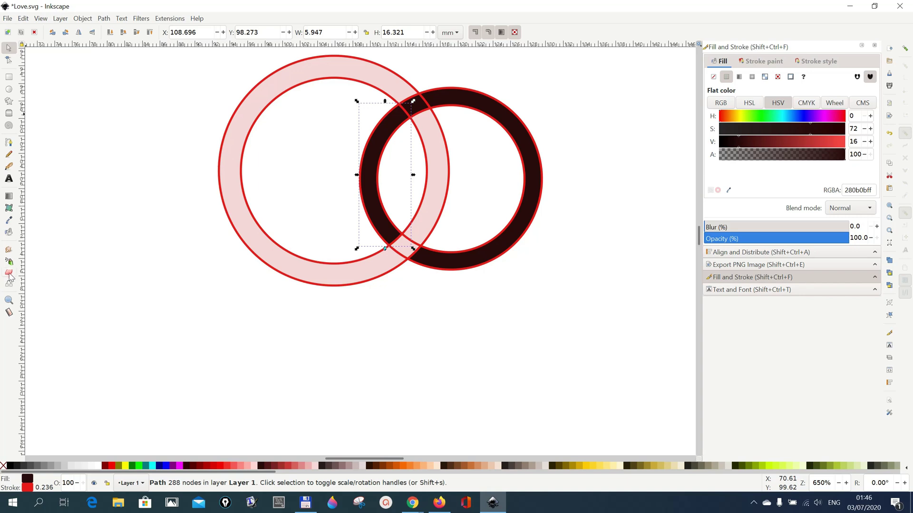
Select all six pieces of the interlocking rings and remove their red stroke
left_click(8, 300)
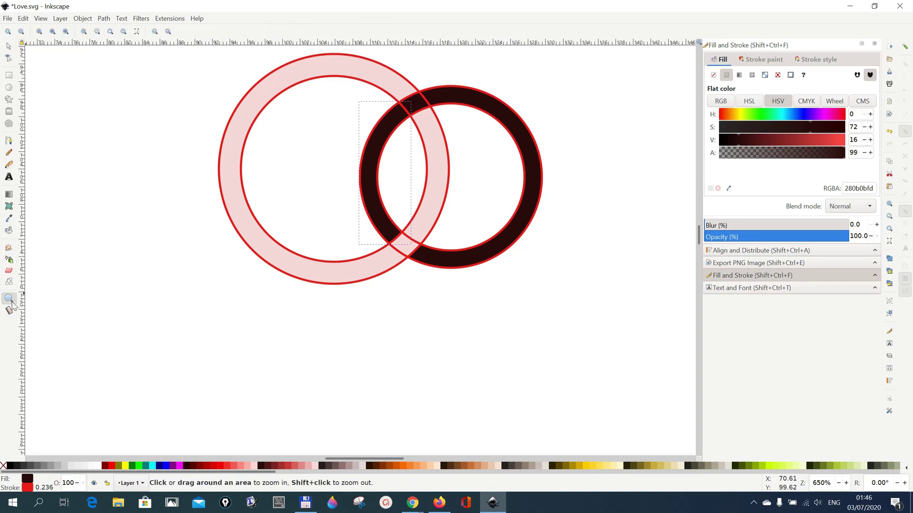
left_click(244, 308, "shift")
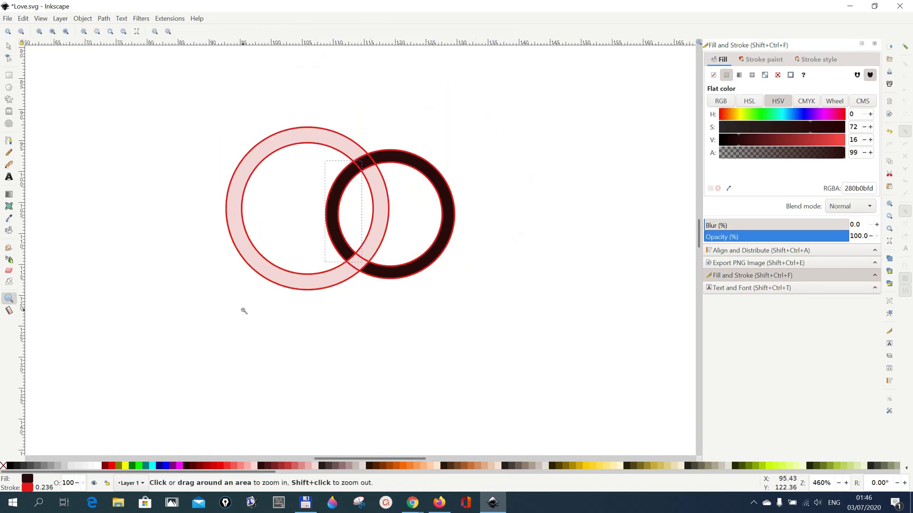
left_click(244, 314, "shift")
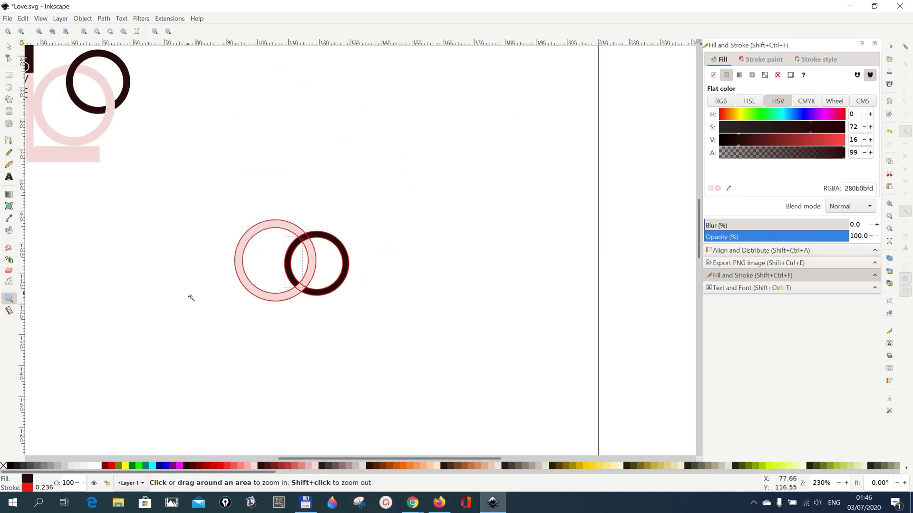
left_click_drag(320, 460, 303, 458)
scroll(265, 366, "up", 4)
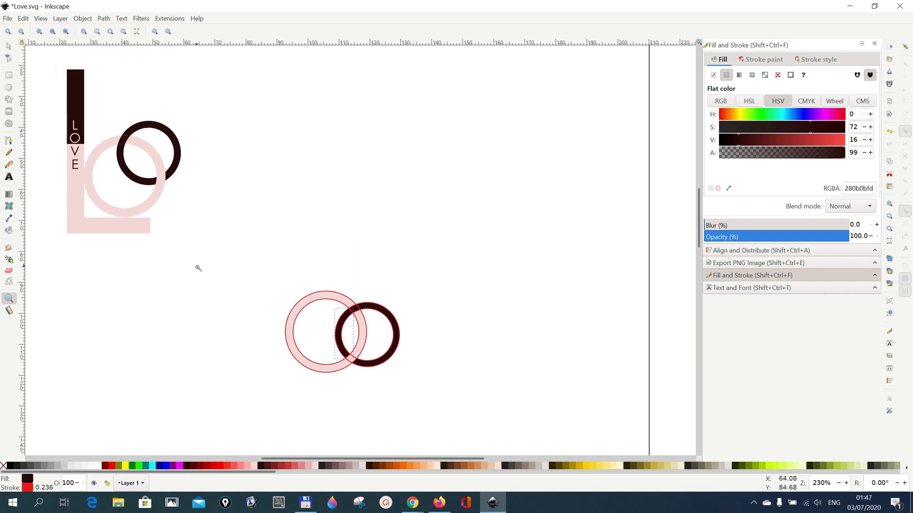
left_click(9, 46)
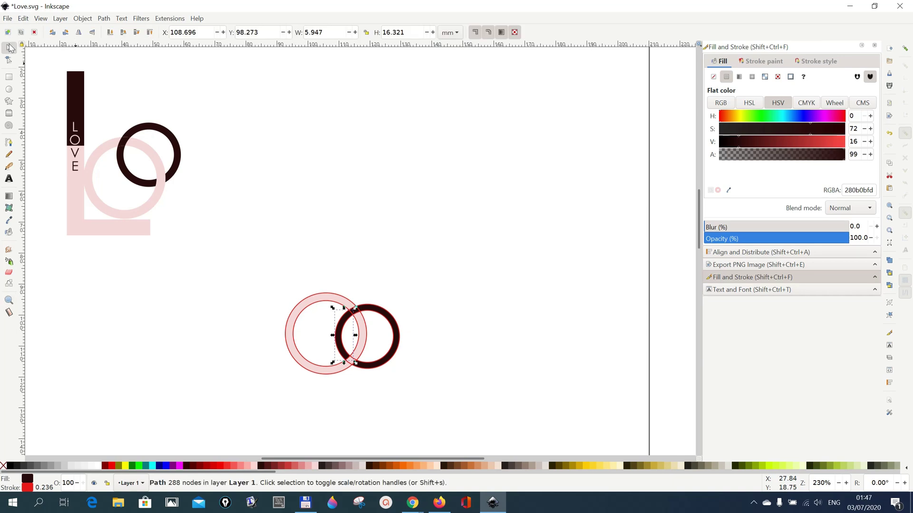
left_click_drag(269, 265, 442, 418)
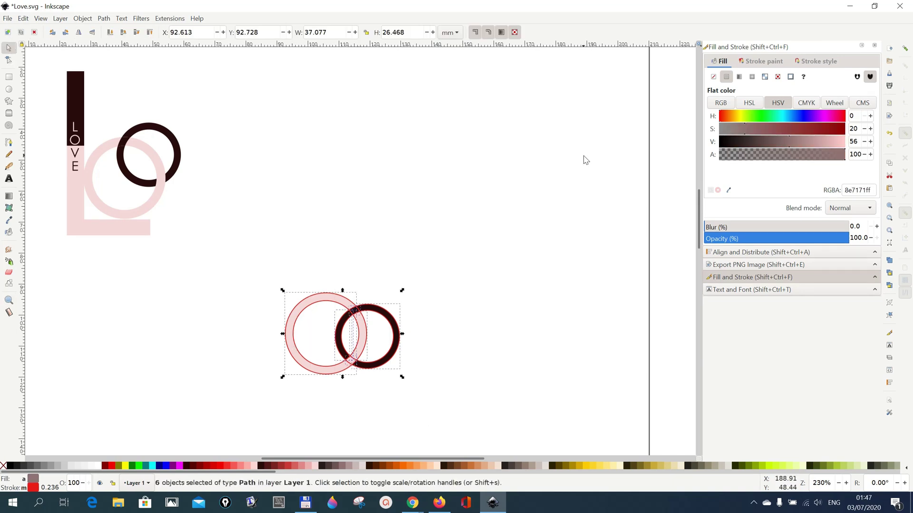
left_click(758, 62)
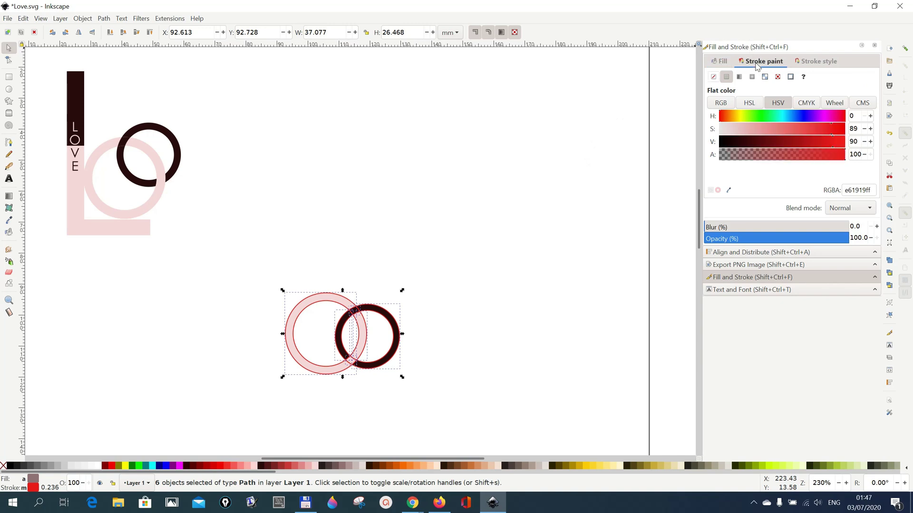
left_click(714, 78)
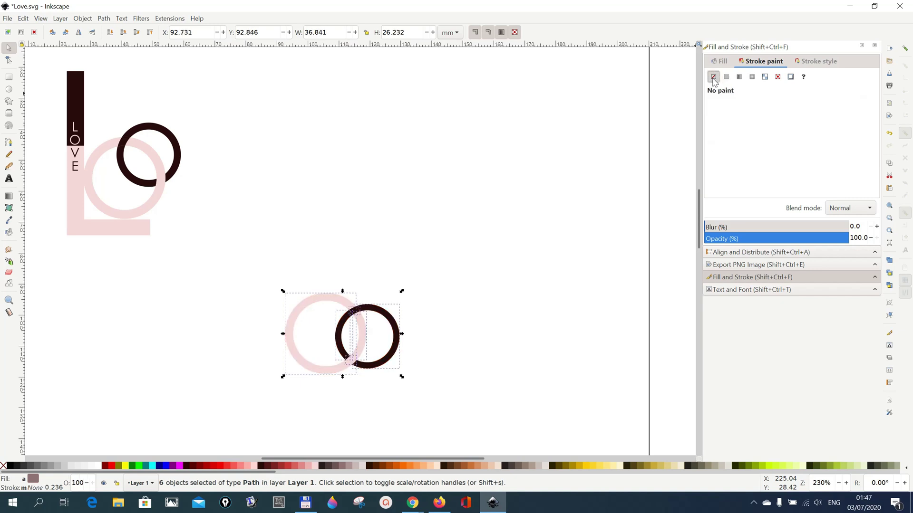
left_click(575, 314)
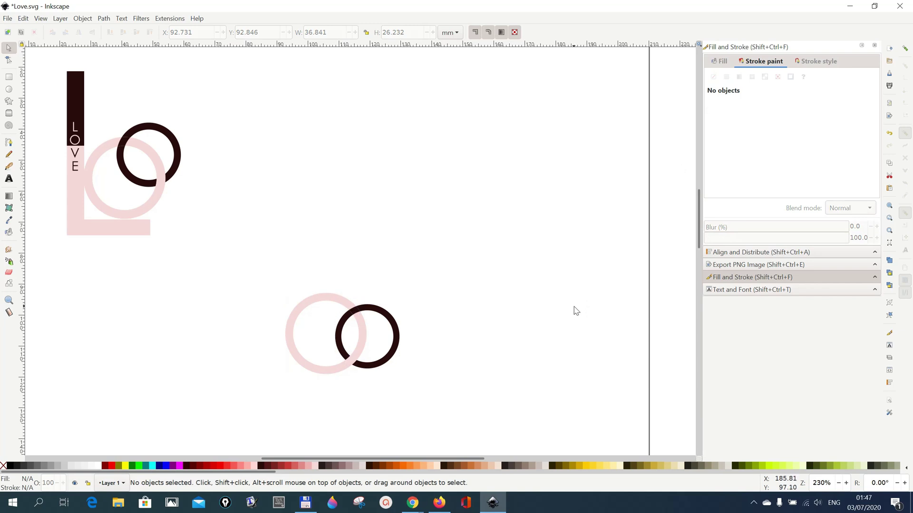
Group all six pieces of the interlocking rings
mouse_move(234, 262)
left_mouse_down()
mouse_move(365, 398)
mouse_move(423, 408)
left_mouse_up()
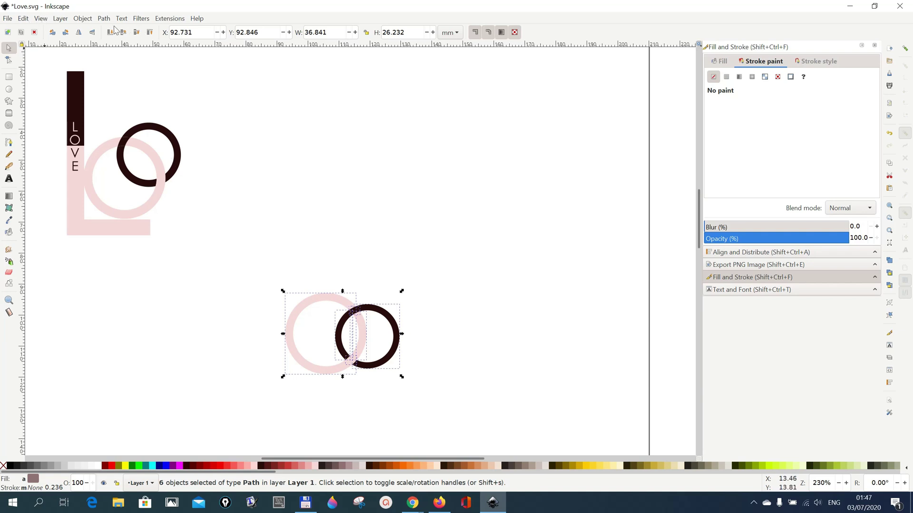
left_click(82, 18)
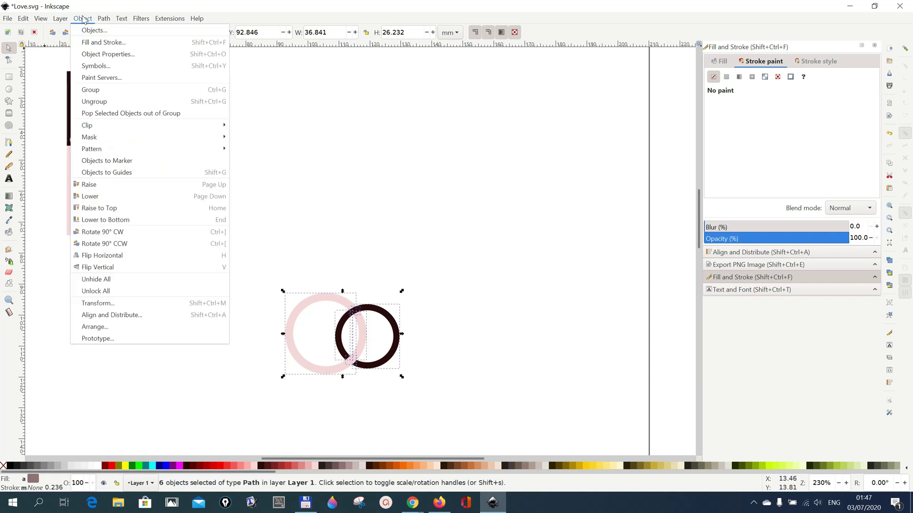
left_click(118, 89)
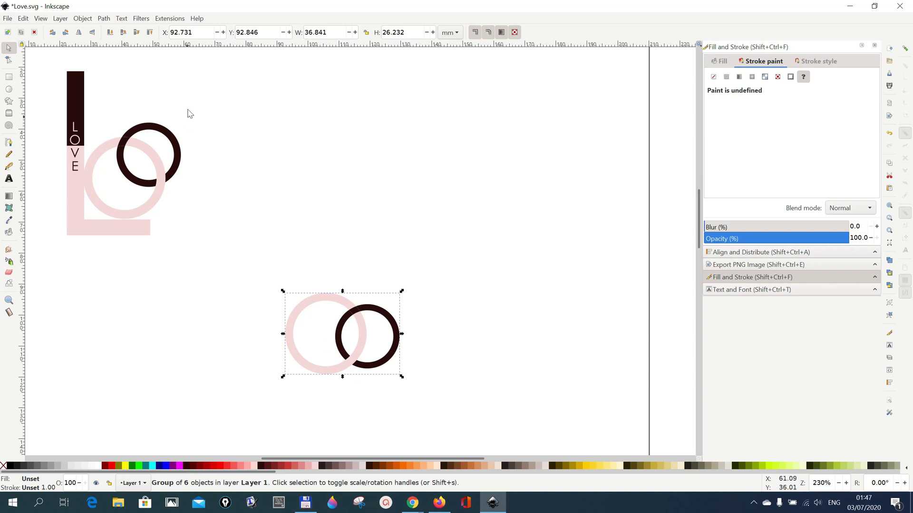
Rotate the grouped rings 45° counterclockwise with the Transform settings
left_click(82, 19)
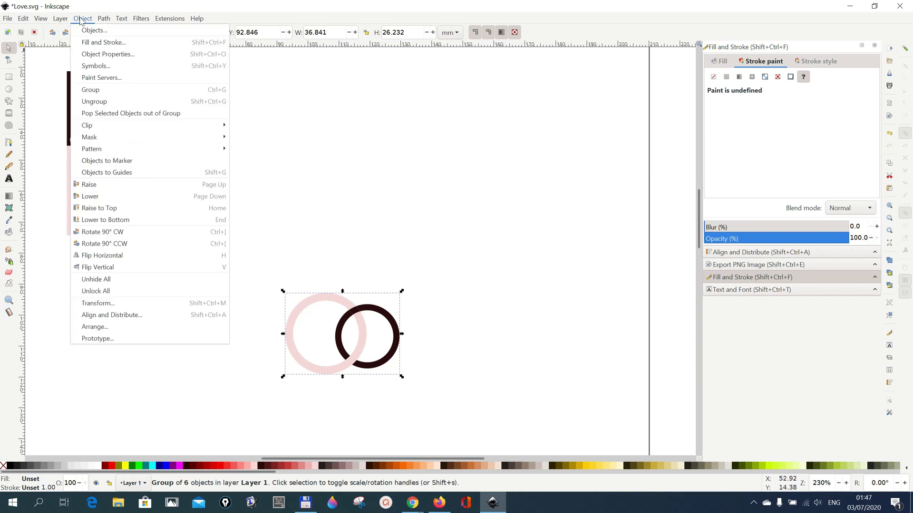
left_click(112, 303)
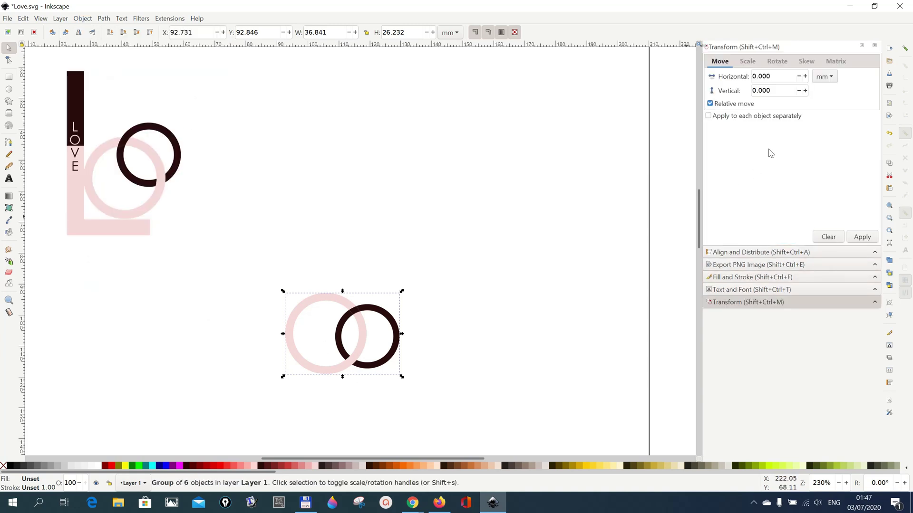
left_click(777, 62)
left_click(761, 78)
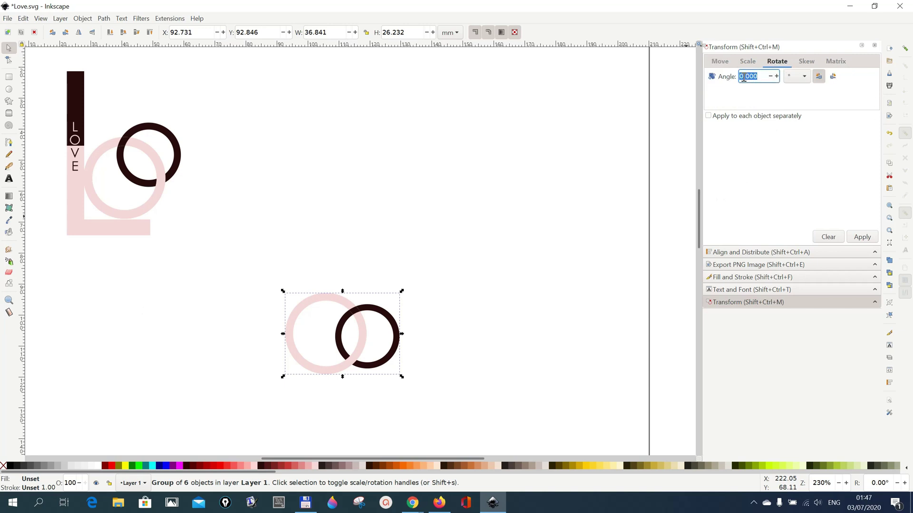
left_click(743, 77)
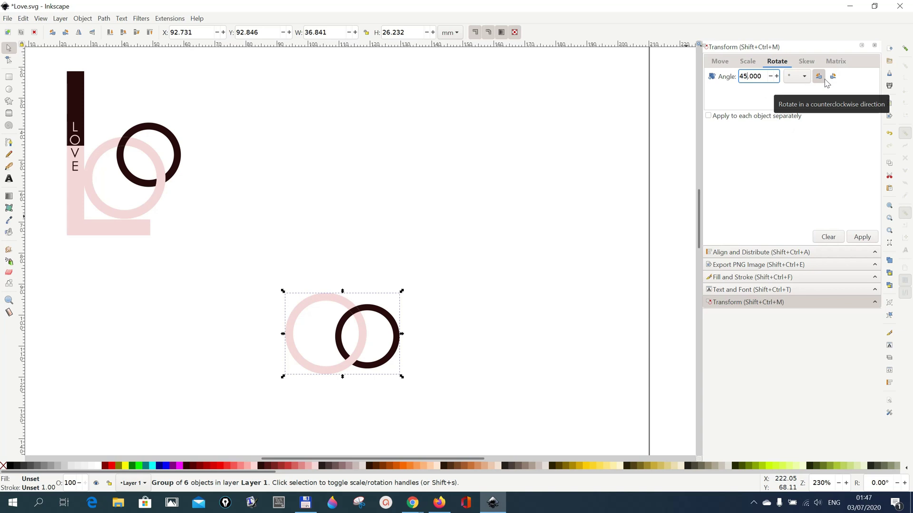
left_click(862, 237)
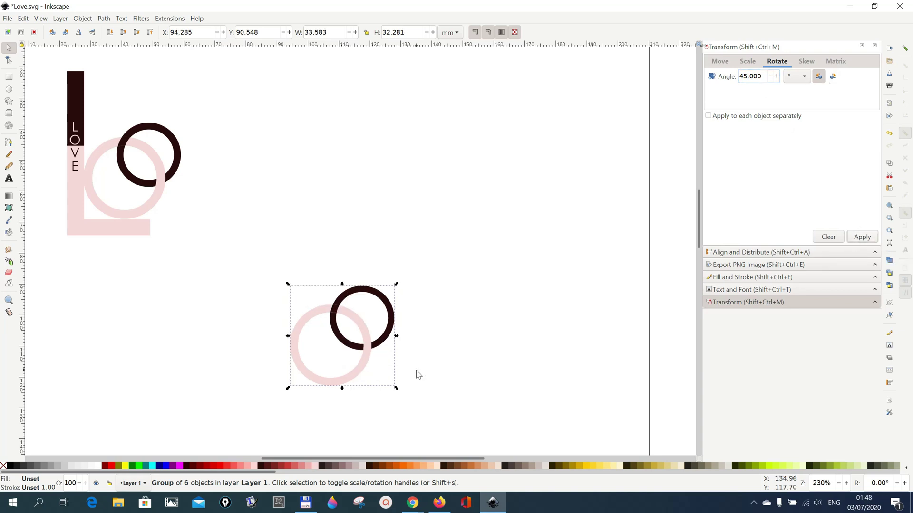
Show the page grid over the canvas
scroll(530, 372, "down", 1)
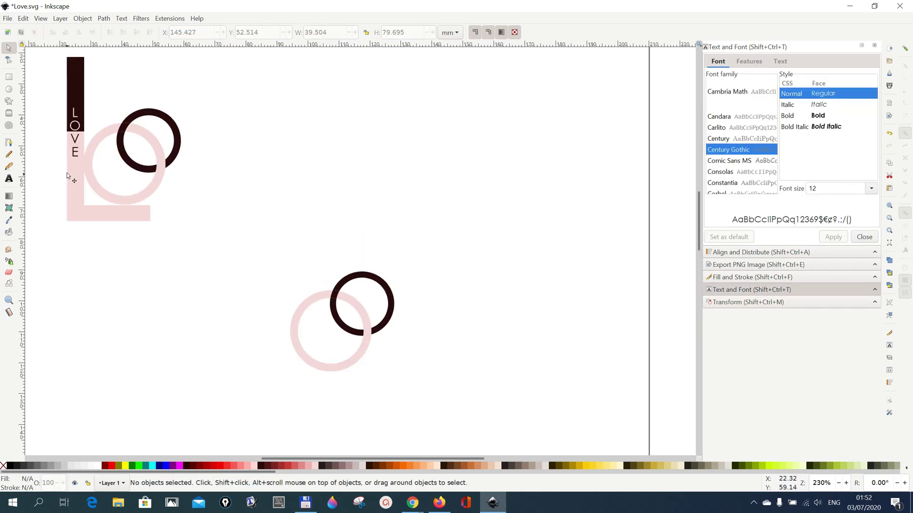
left_click(41, 20)
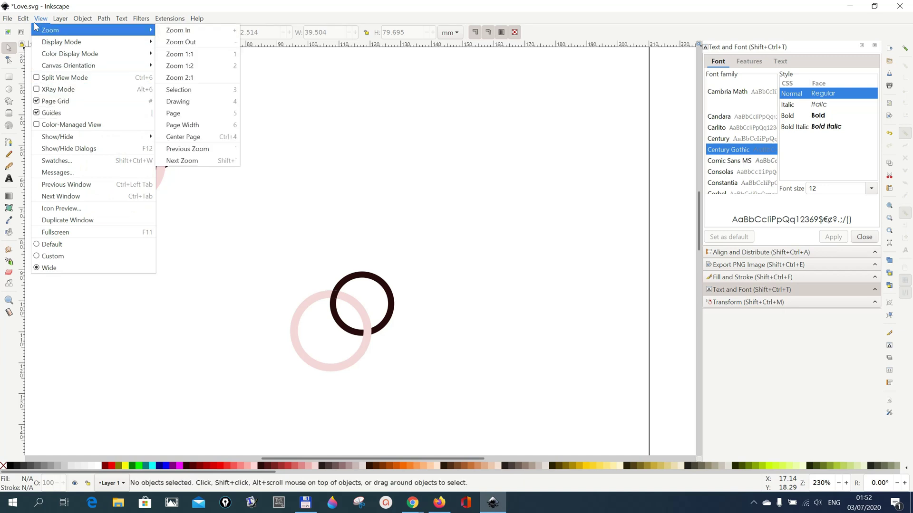
left_click(41, 104)
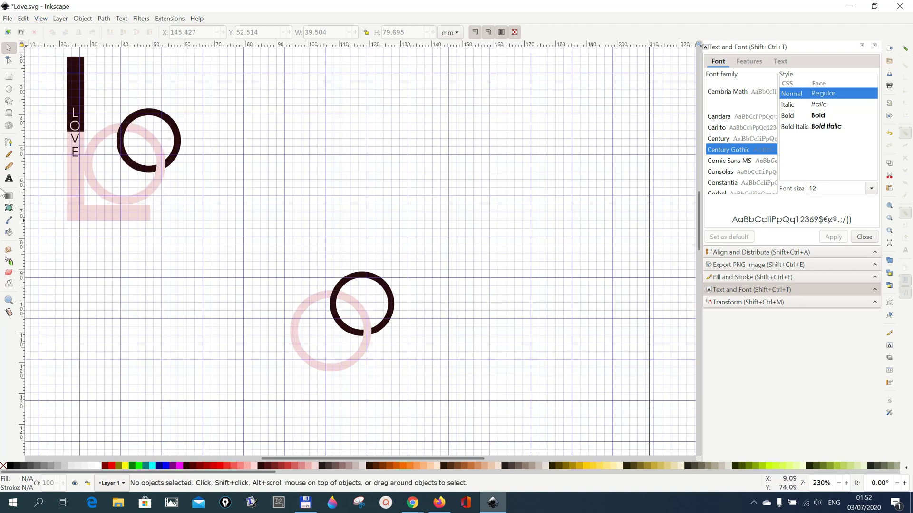
Add the text "L" in Century Gothic, 12 pt, above and right of the rotated rings, and open the Text and Font settings
left_click(9, 182)
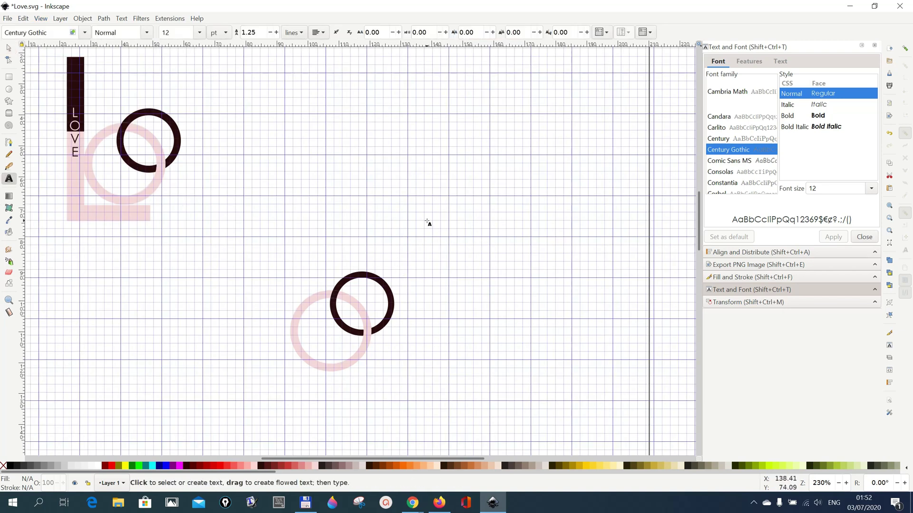
left_click(427, 219)
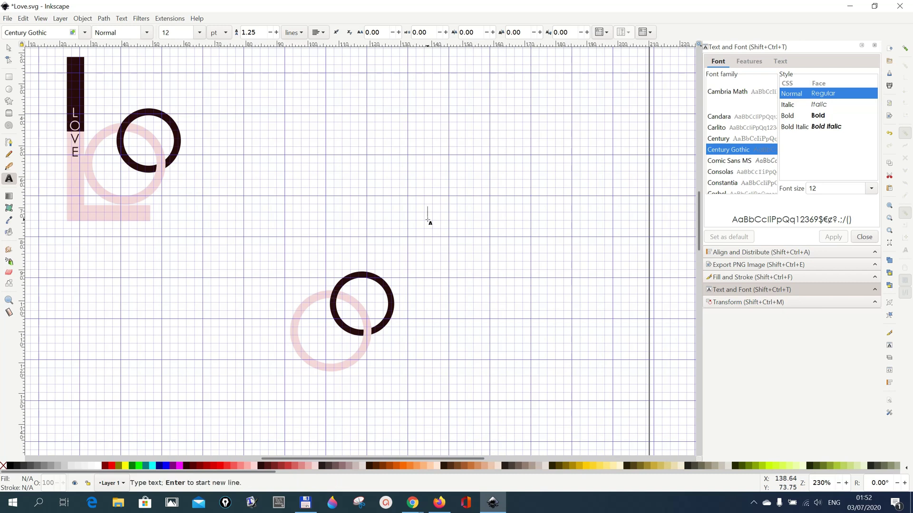
type("L")
key("Escape")
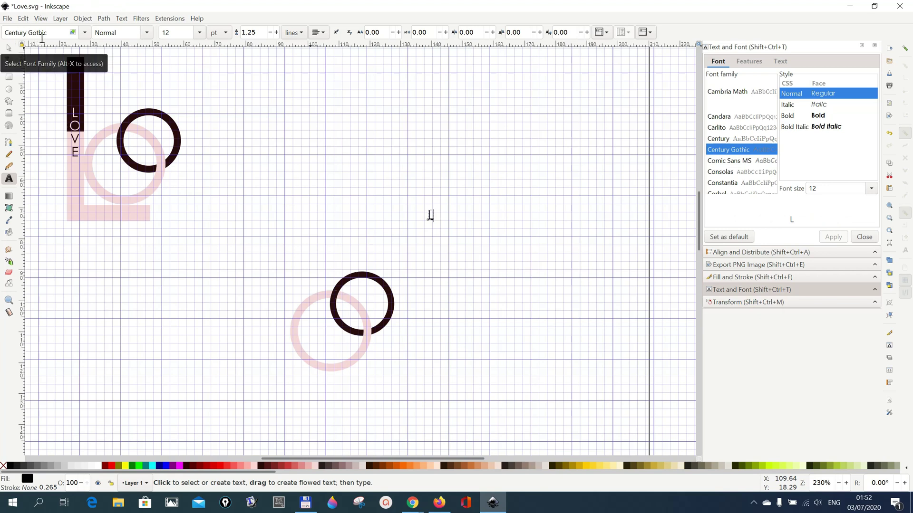
left_click(121, 18)
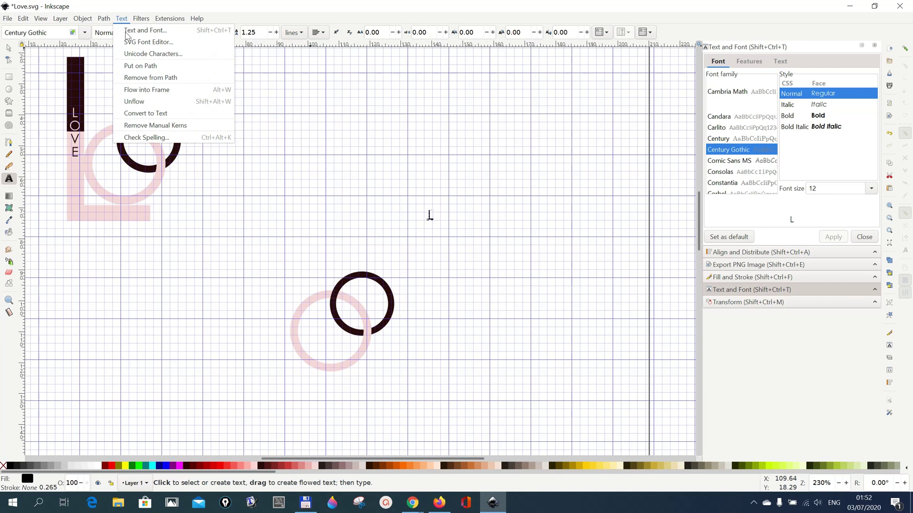
left_click(128, 35)
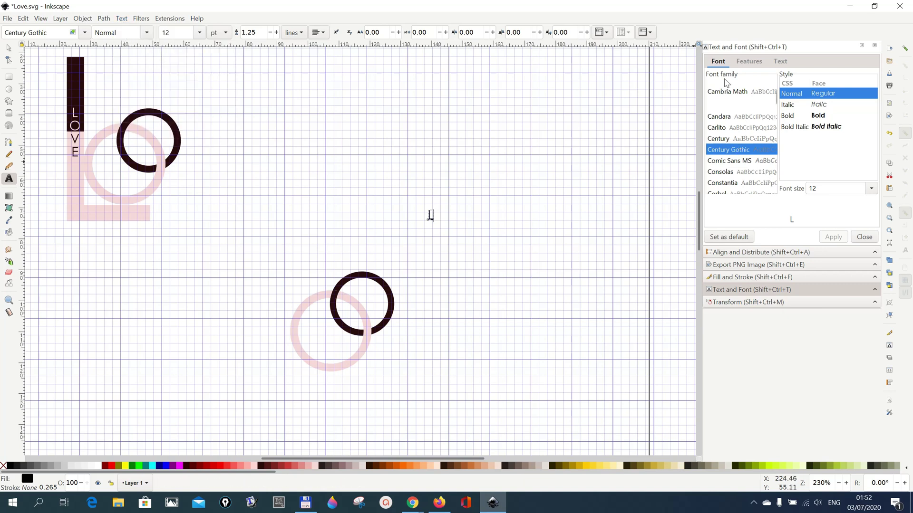
scroll(736, 165, "up", 2)
scroll(735, 164, "down", 2)
Enlarge the letter L to about 29.4 mm wide and 52.9 mm tall, and move it slightly further from the rings
left_click(8, 47)
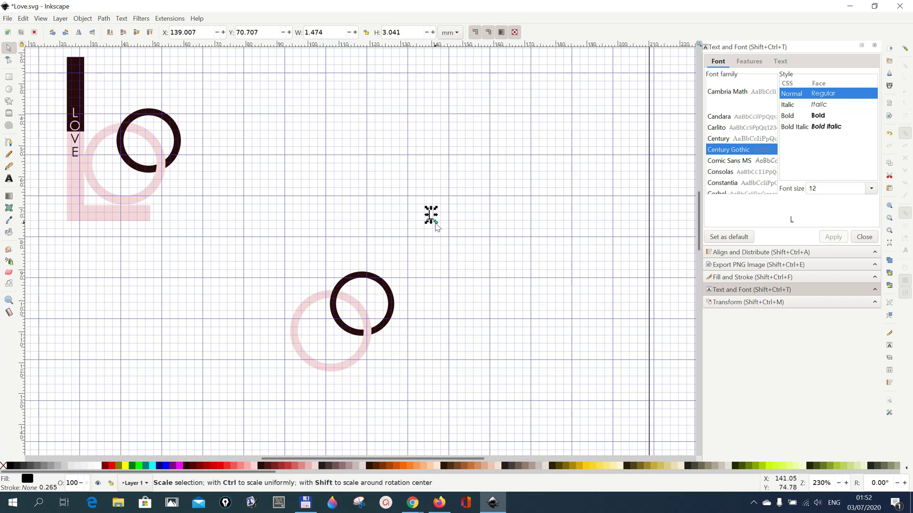
left_click_drag(435, 223, 525, 325)
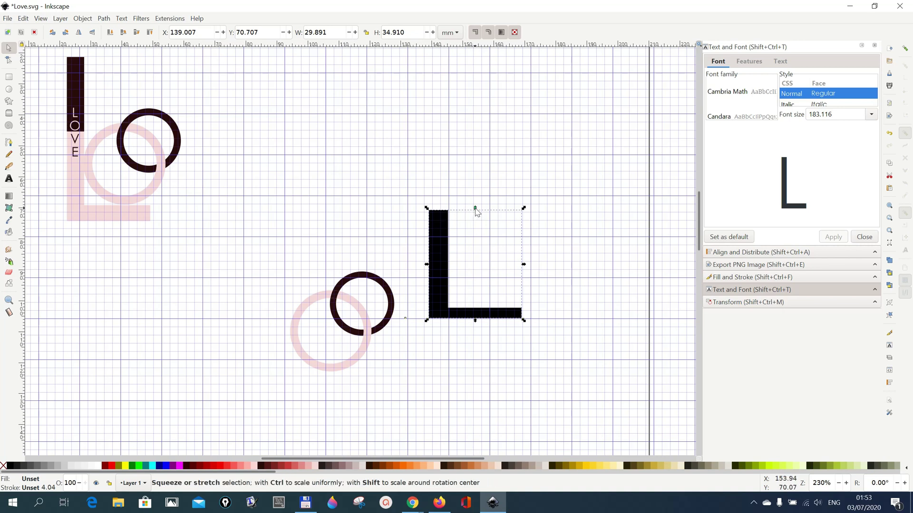
left_click_drag(475, 209, 476, 155)
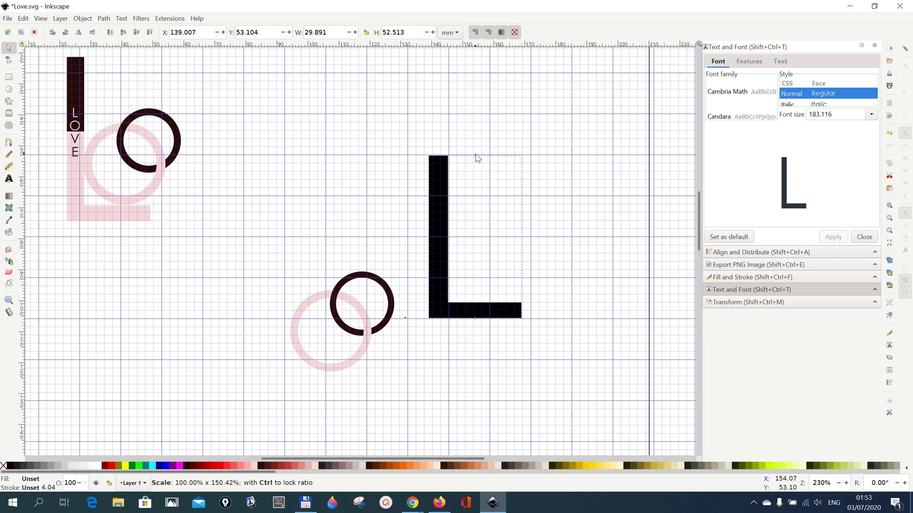
left_click_drag(475, 155, 475, 154)
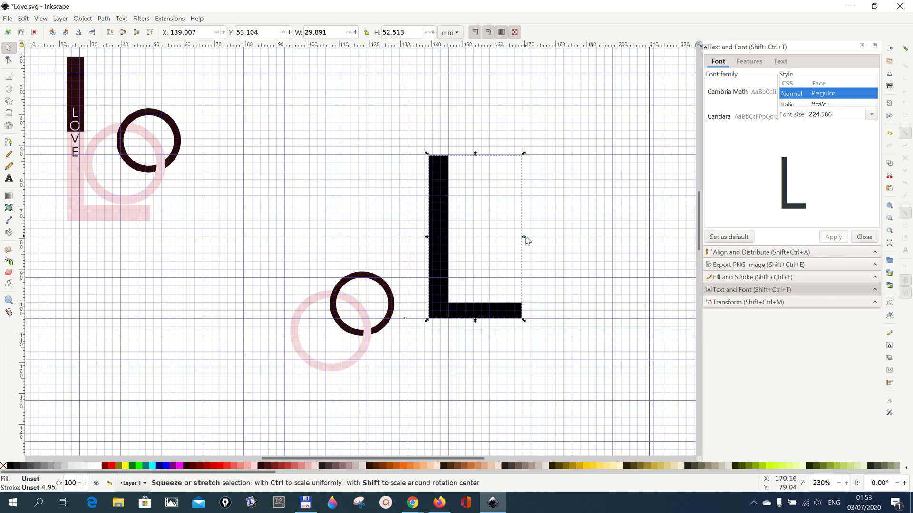
left_click_drag(525, 240, 523, 240)
left_click_drag(440, 222, 461, 221)
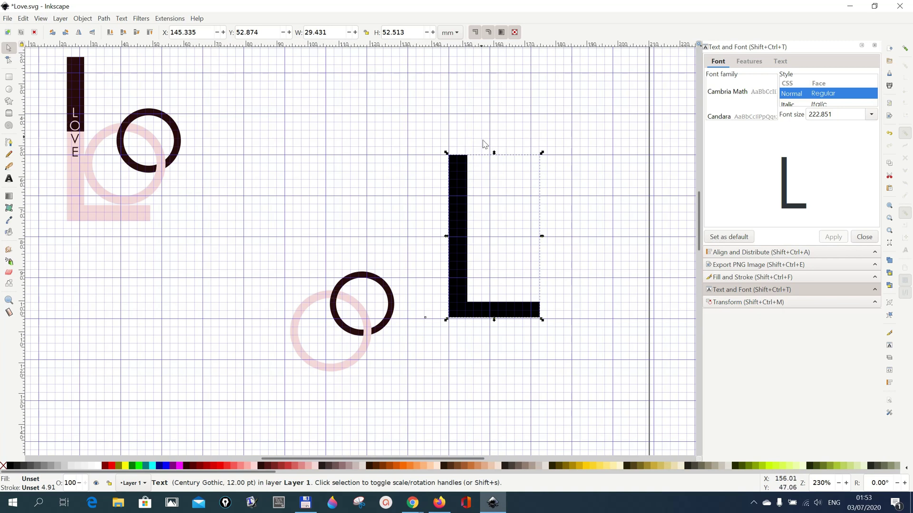
left_click_drag(495, 157, 494, 155)
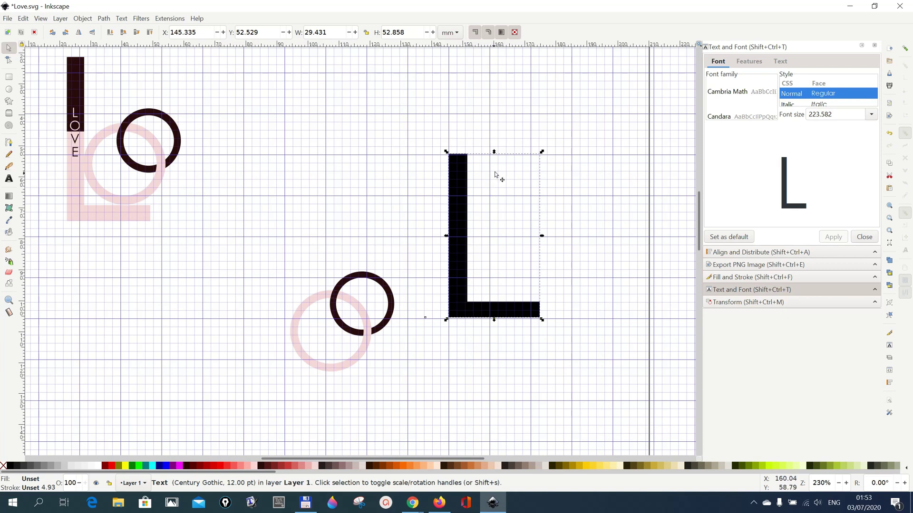
Resize the letter L against the grid to about 26.8 mm wide and 52.7 mm tall to match the original's proportions
left_click_drag(494, 153, 485, 111)
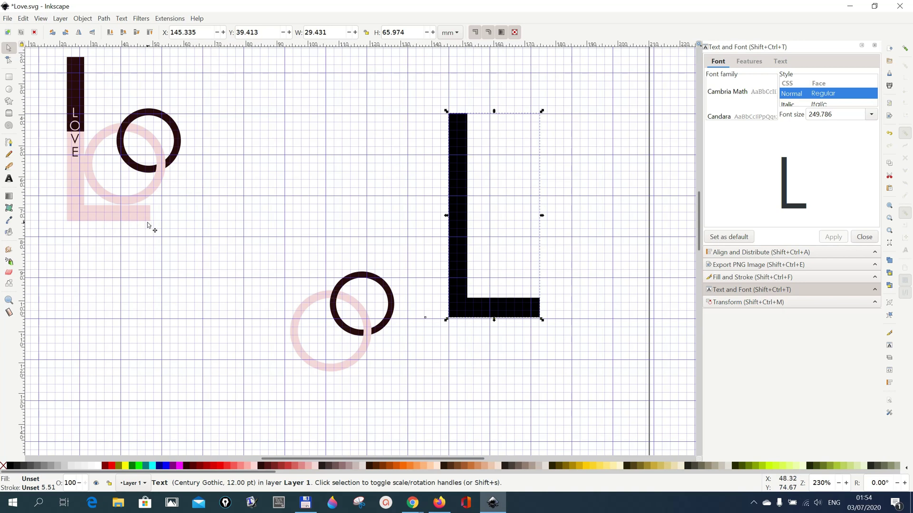
scroll(224, 241, "up", 2)
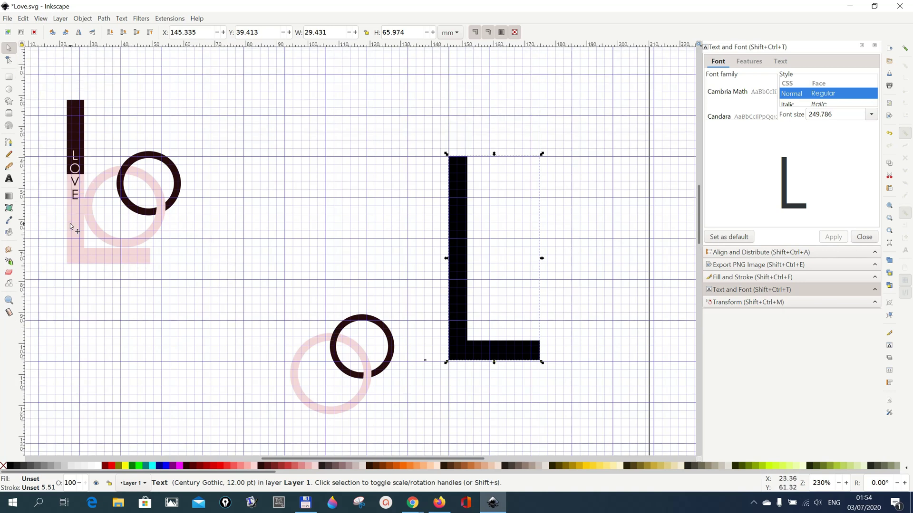
left_click_drag(495, 154, 499, 196)
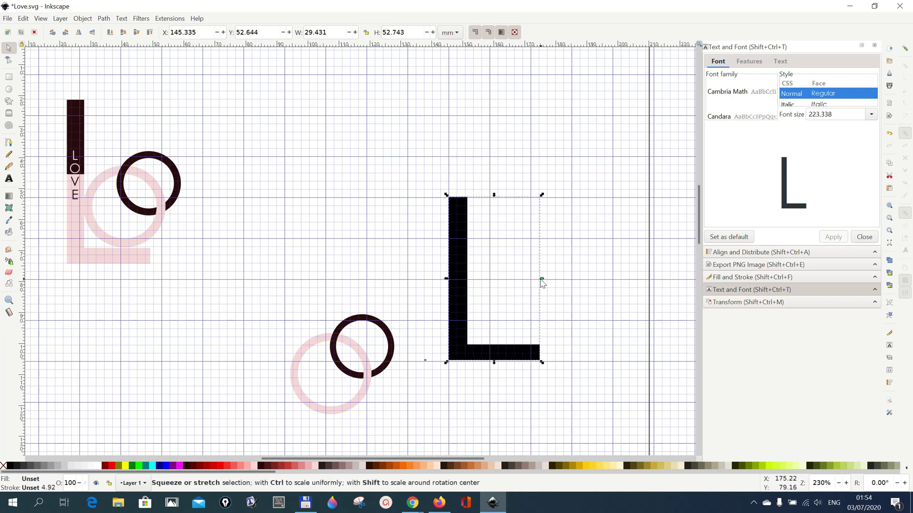
left_click_drag(542, 284, 533, 284)
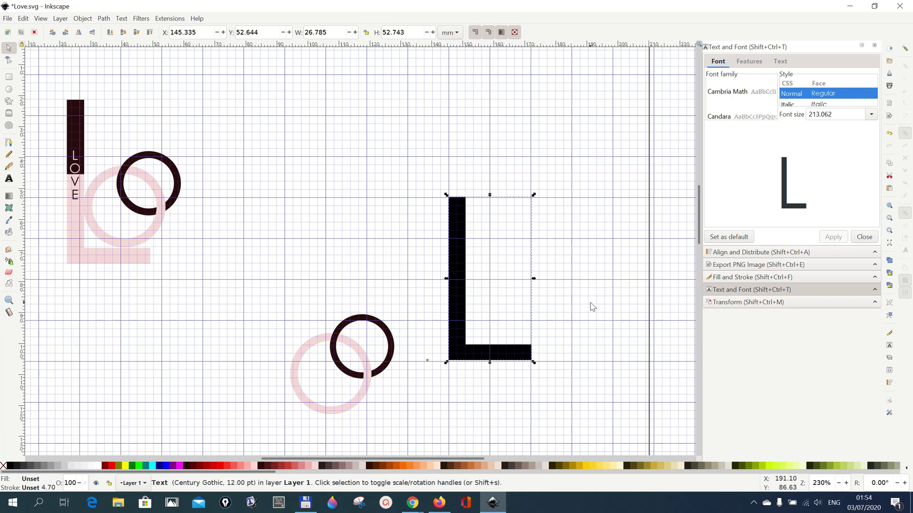
key("ctrl+z")
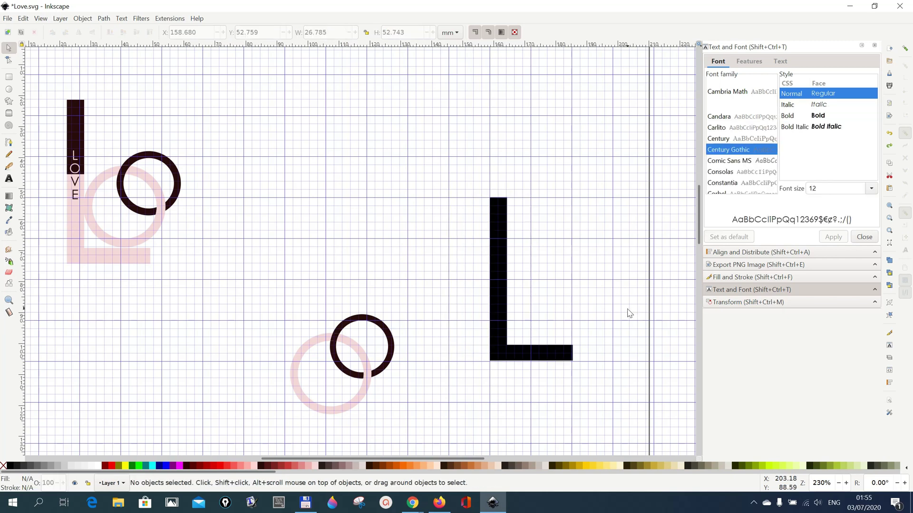
Convert the letter L text to an ungrouped path and apply Union to it
left_click(497, 312)
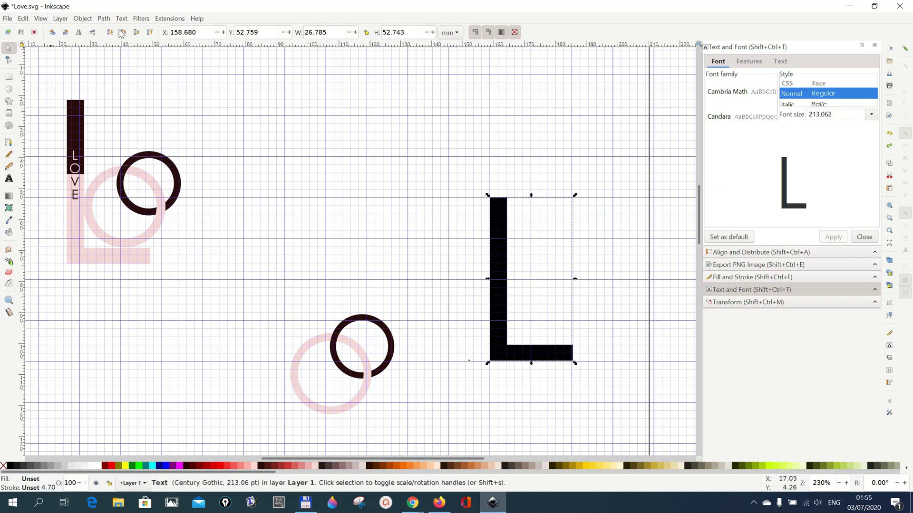
left_click(104, 19)
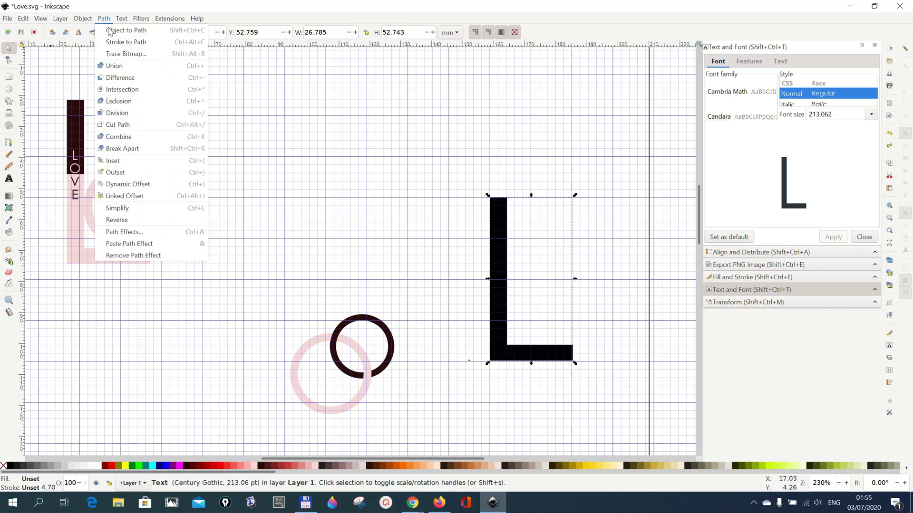
left_click(109, 32)
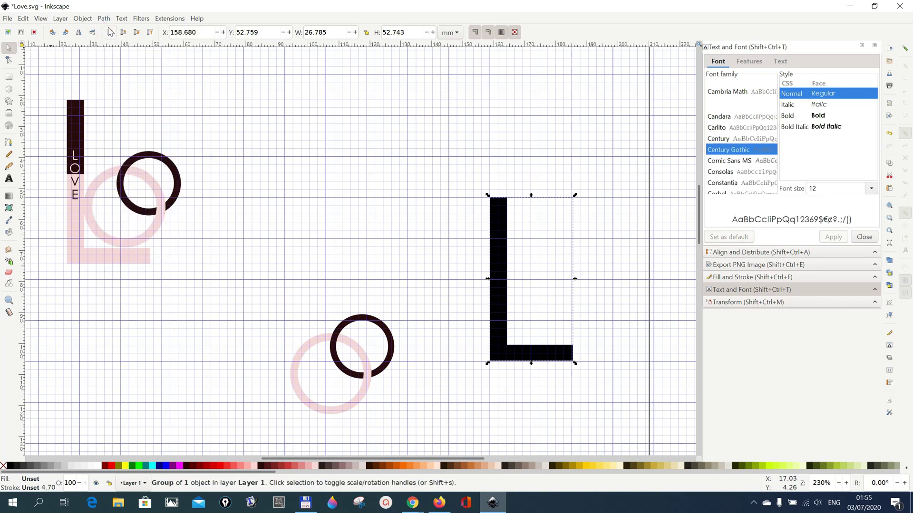
left_click(83, 19)
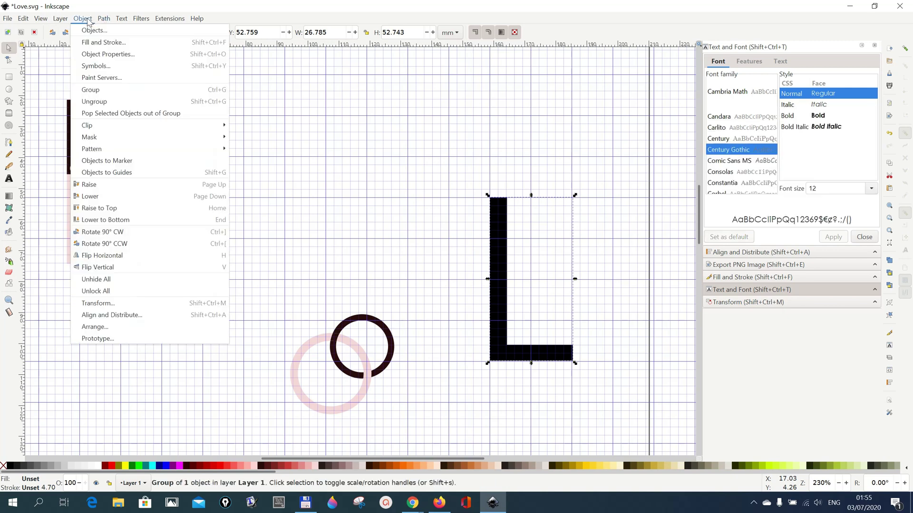
left_click(85, 102)
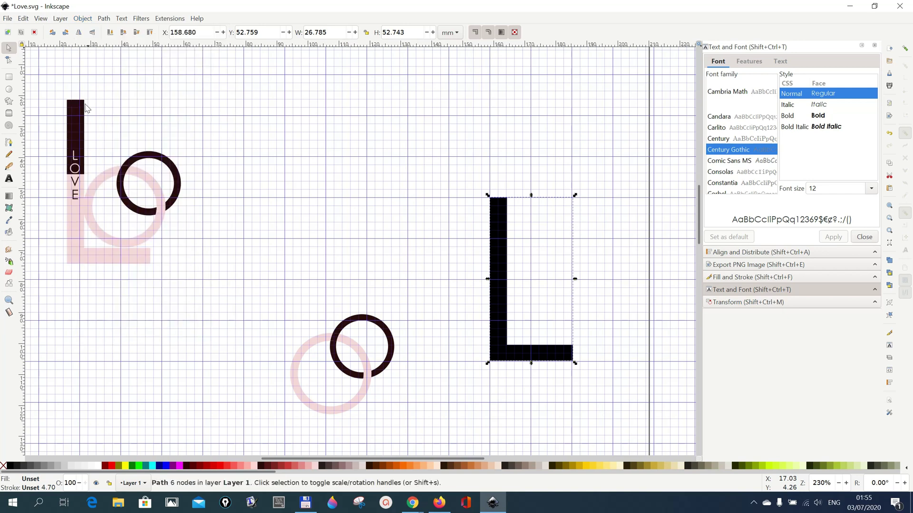
left_click(100, 21)
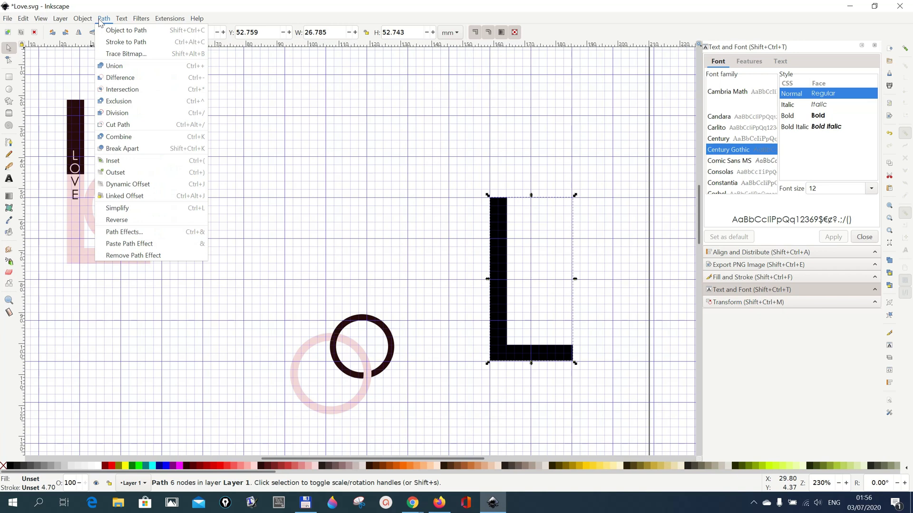
left_click(102, 65)
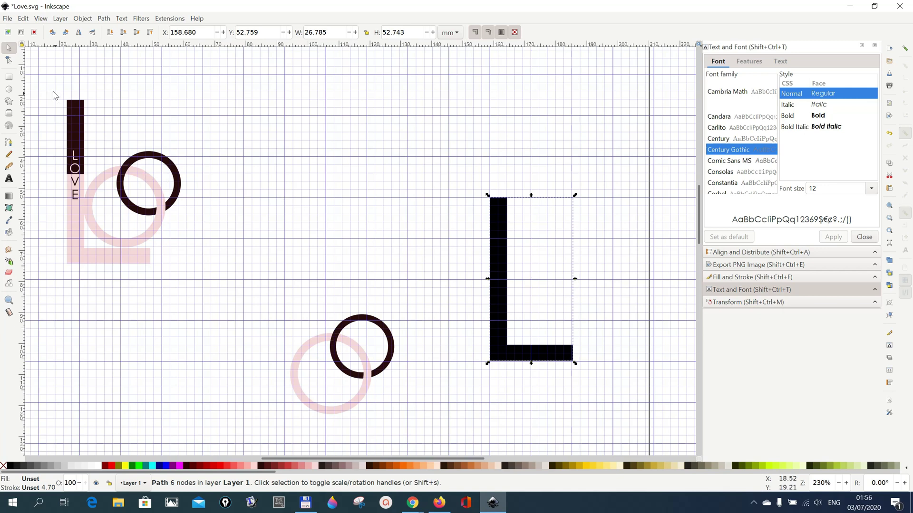
Draw a rectangle about 45 × 32.8 mm covering the lower half of the letter L, with its upper edge at the letter's mid-height
left_click(9, 77)
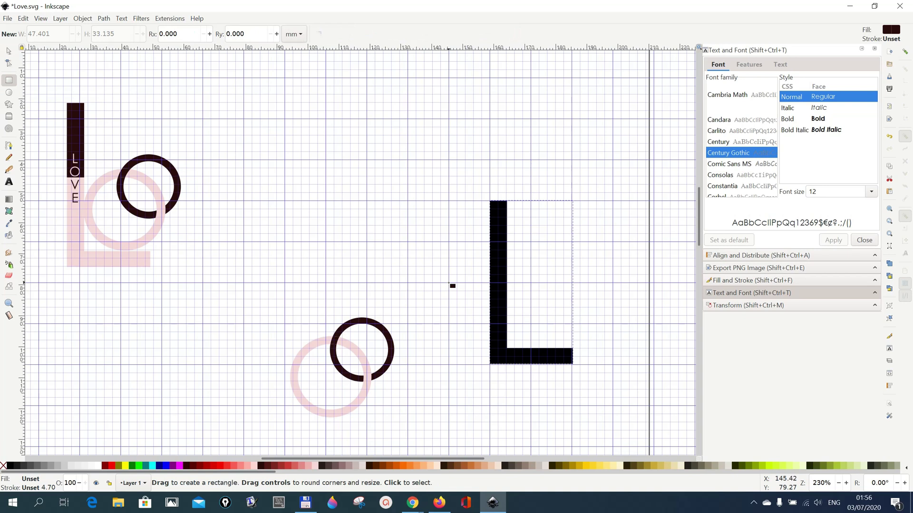
left_click_drag(449, 283, 588, 384)
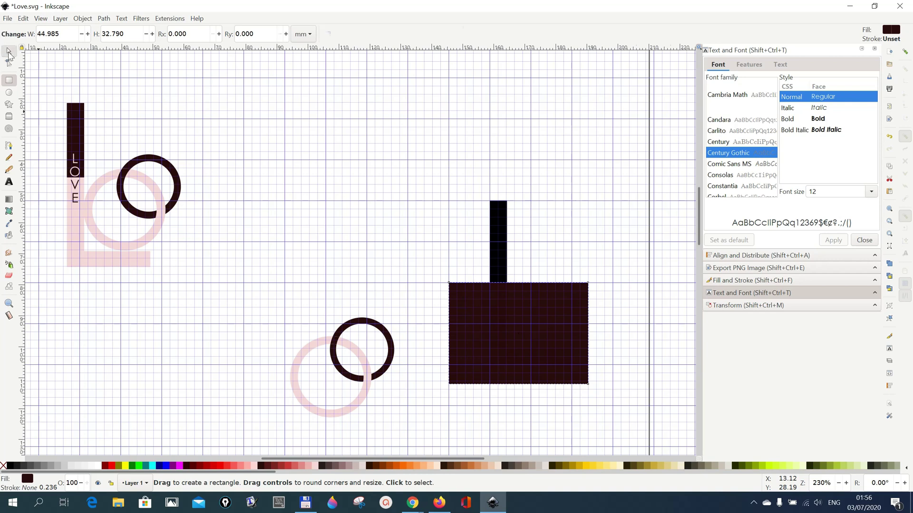
left_click(9, 51)
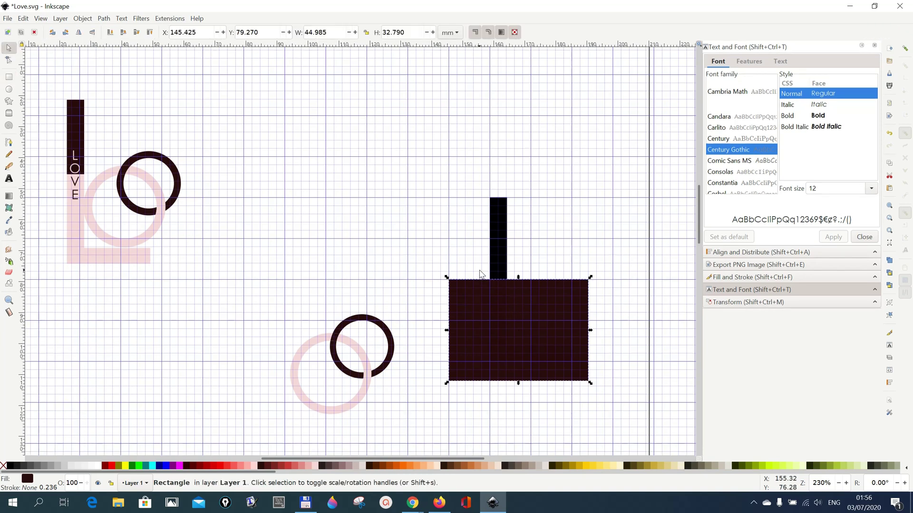
Duplicate the letter L and the rectangle, cut the copies with Difference to isolate the L's upper stem, and fill it yellow
left_click(498, 263, "shift")
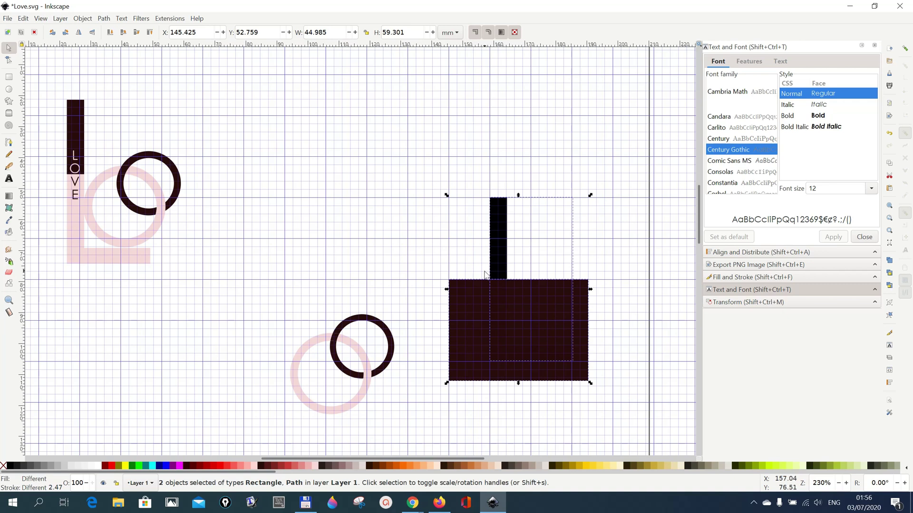
right_click(505, 303)
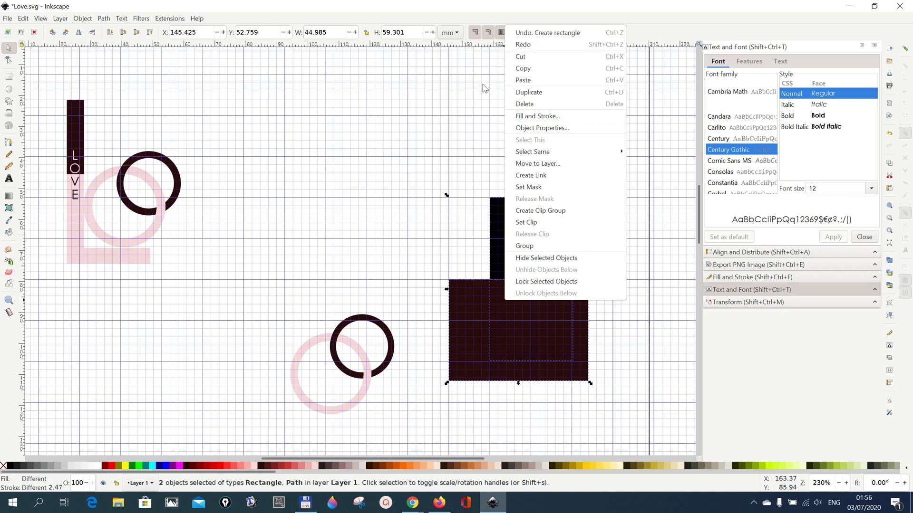
left_click(528, 93)
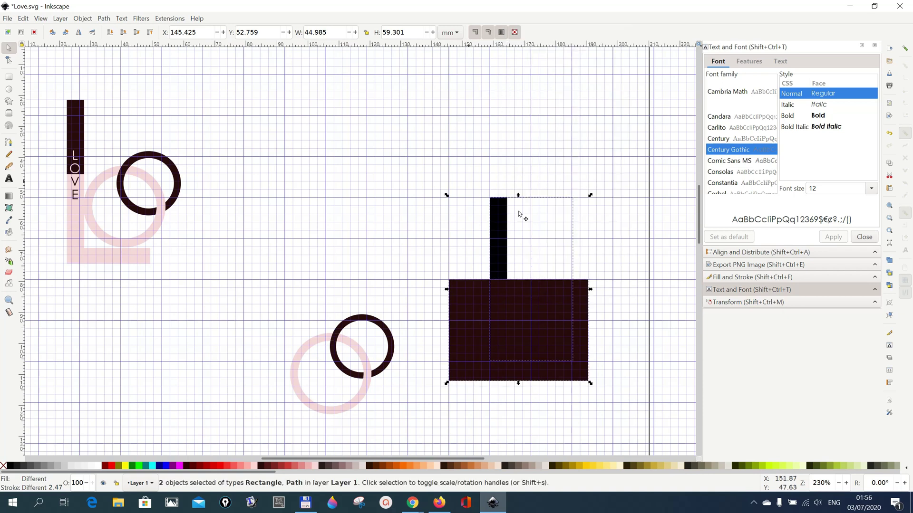
left_click(102, 19)
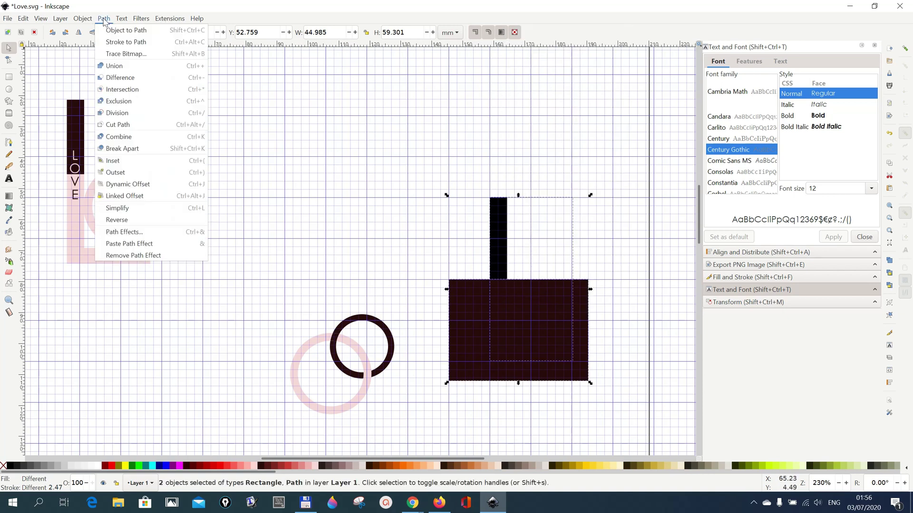
left_click(110, 78)
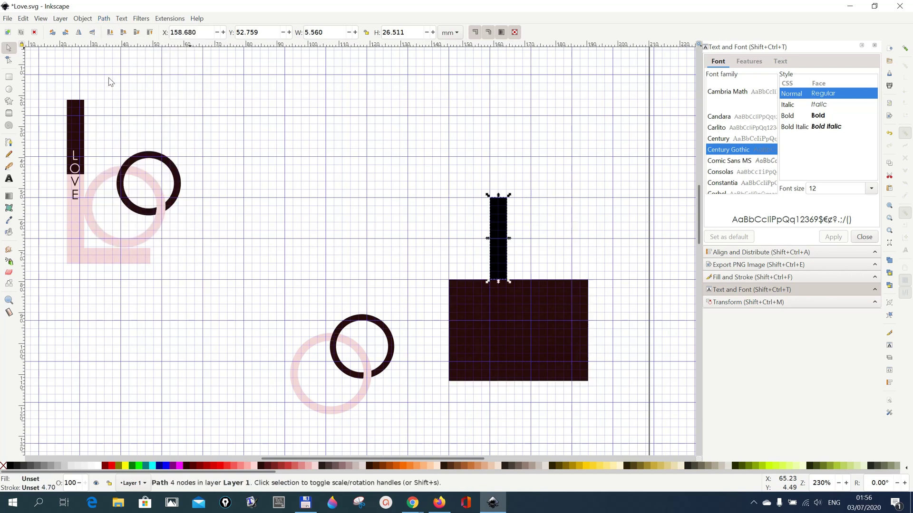
left_click(589, 467)
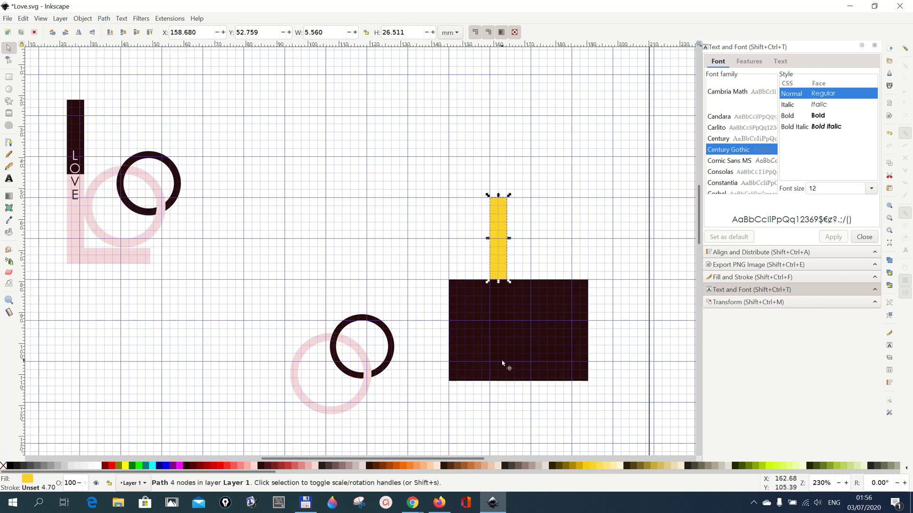
Move the yellow stem aside and apply Intersection to the letter L and the rectangle to isolate the L's lower half
left_click_drag(505, 255, 581, 175)
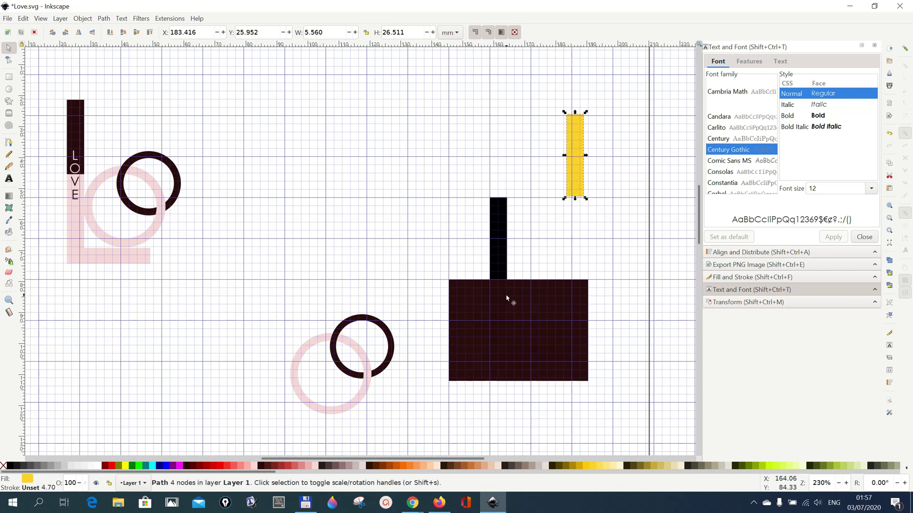
left_click_drag(509, 304, 510, 230)
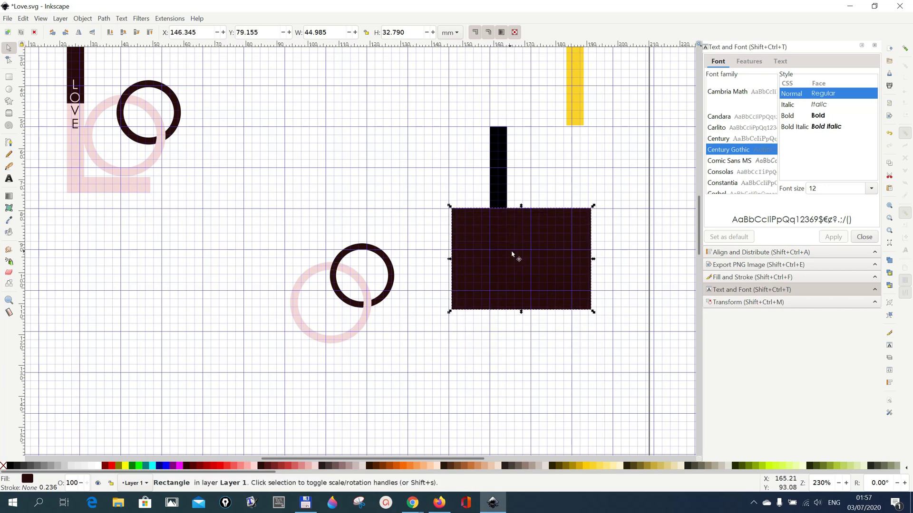
left_click(500, 189)
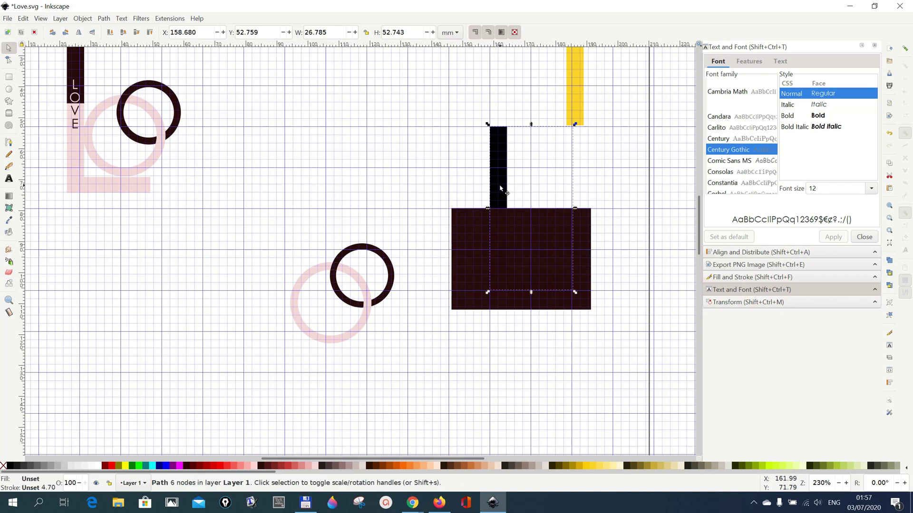
left_click(468, 252, "shift")
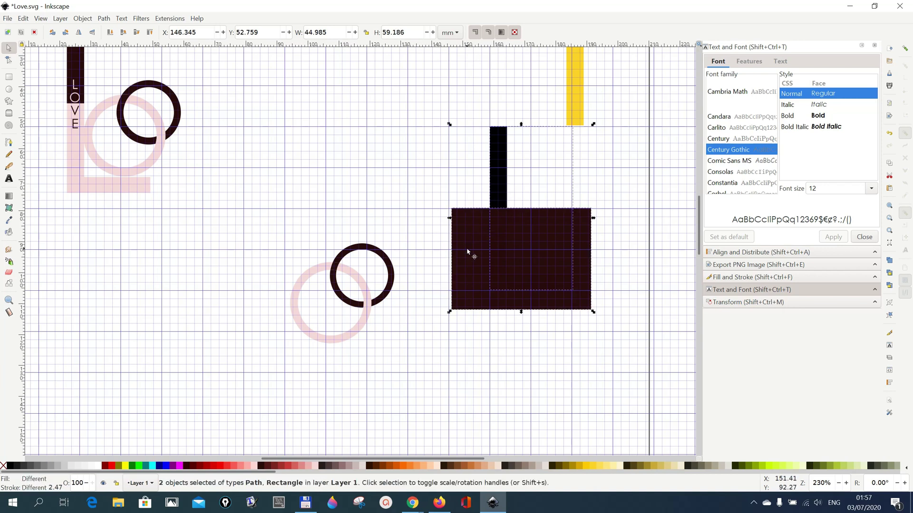
left_click(105, 20)
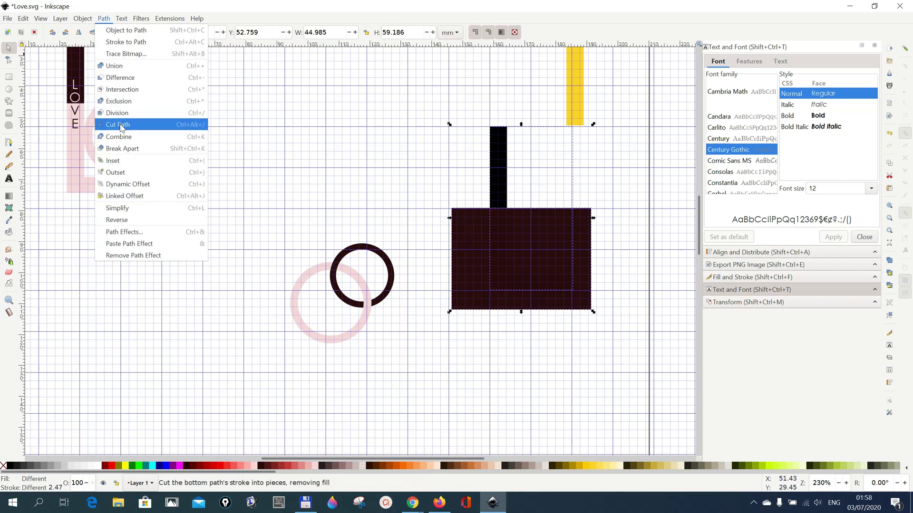
left_click(121, 90)
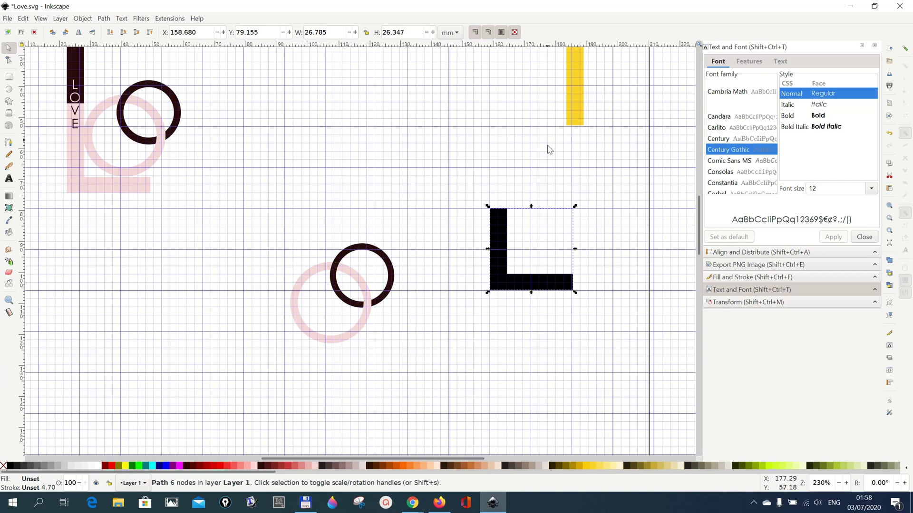
Place the yellow stem on top of the black lower L piece and position both parts against the pink ring
left_click(580, 111)
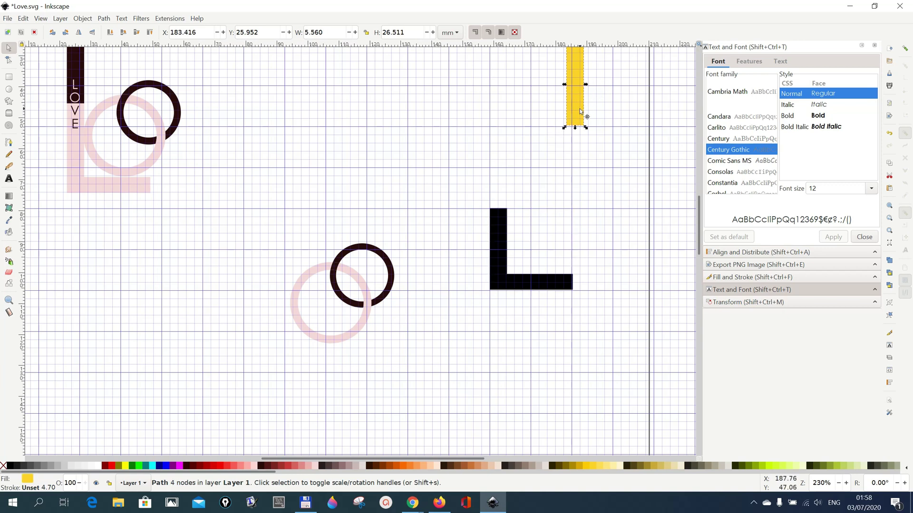
left_click_drag(580, 109, 500, 192)
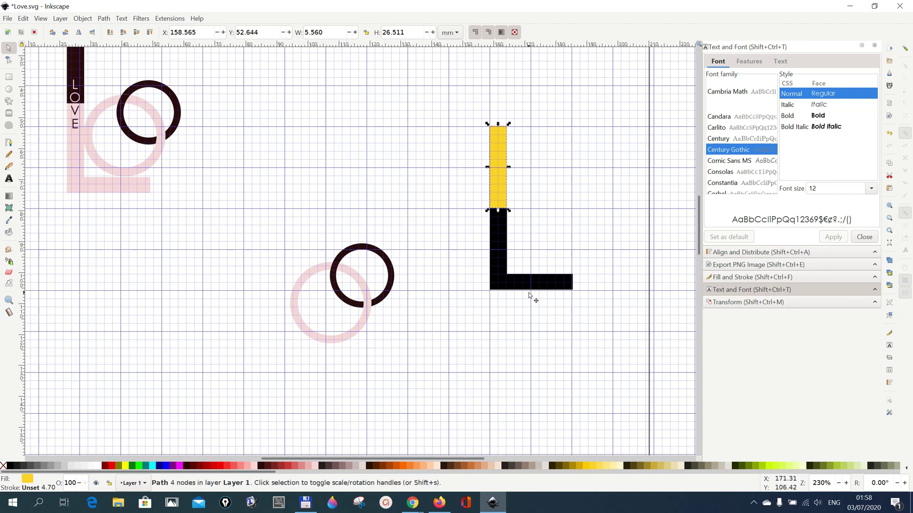
left_click_drag(500, 285, 283, 353)
left_click_drag(495, 177, 279, 250)
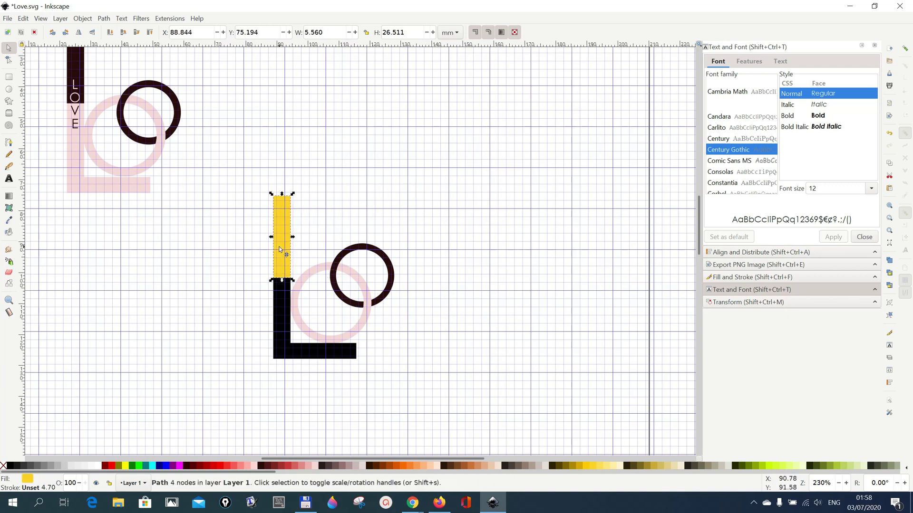
left_click(499, 420)
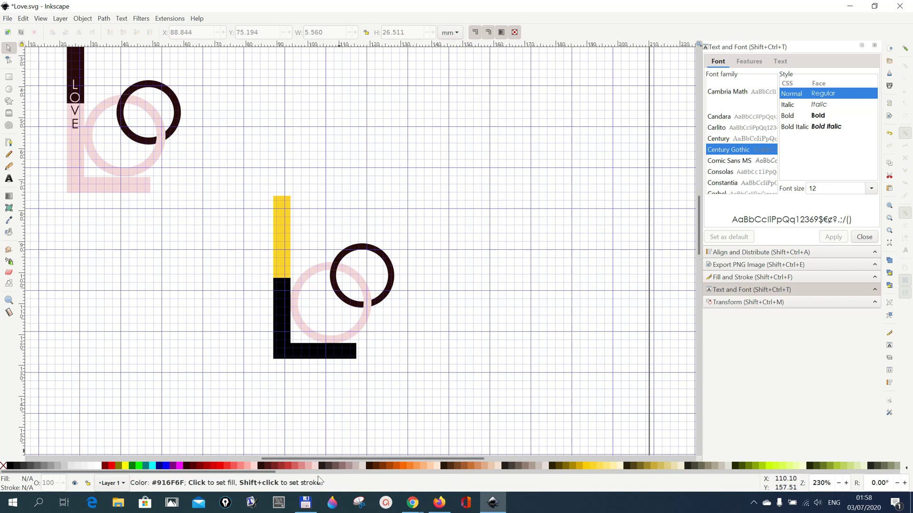
Fill the L's upper stem with dark brown #280B0B and its lower part with pale pink
left_click(283, 270)
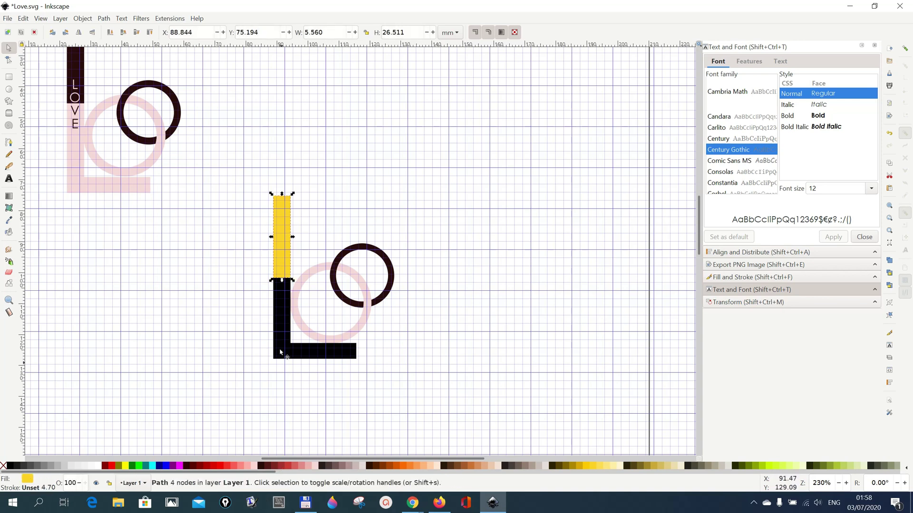
left_click(261, 469)
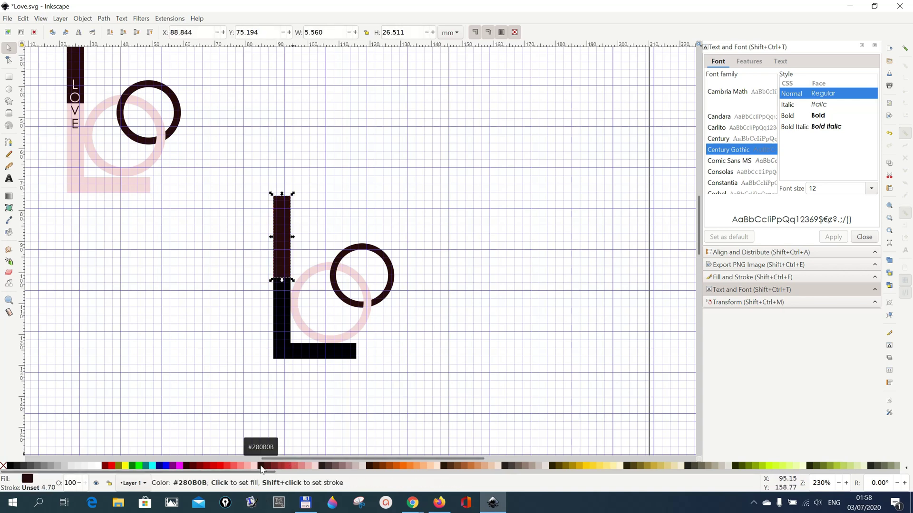
left_click(277, 353)
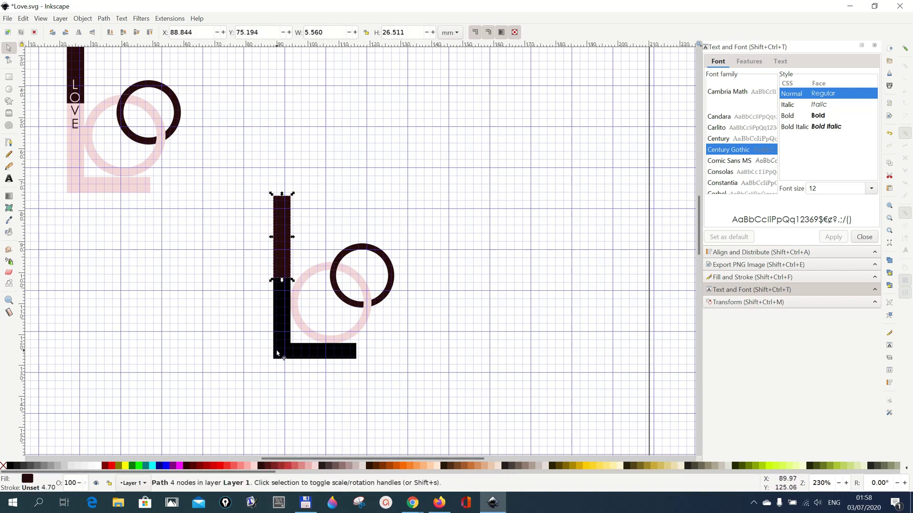
left_click(256, 470)
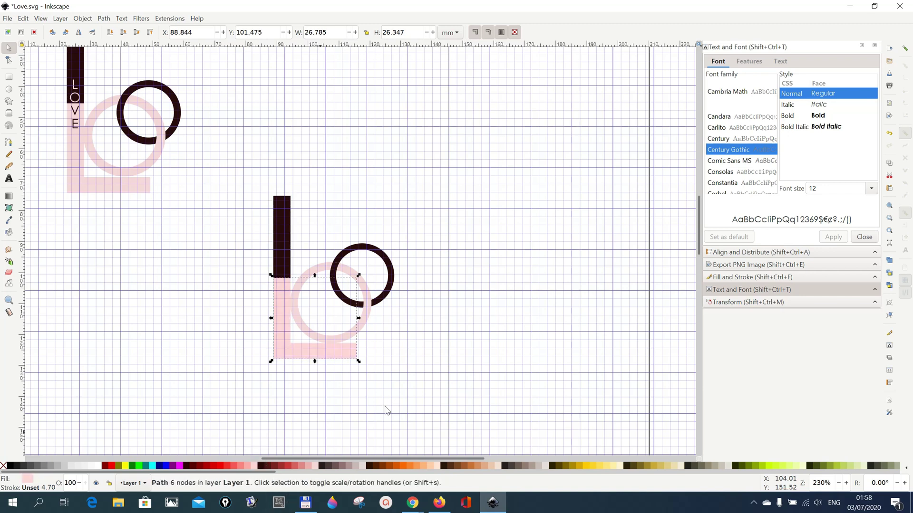
left_click(454, 369)
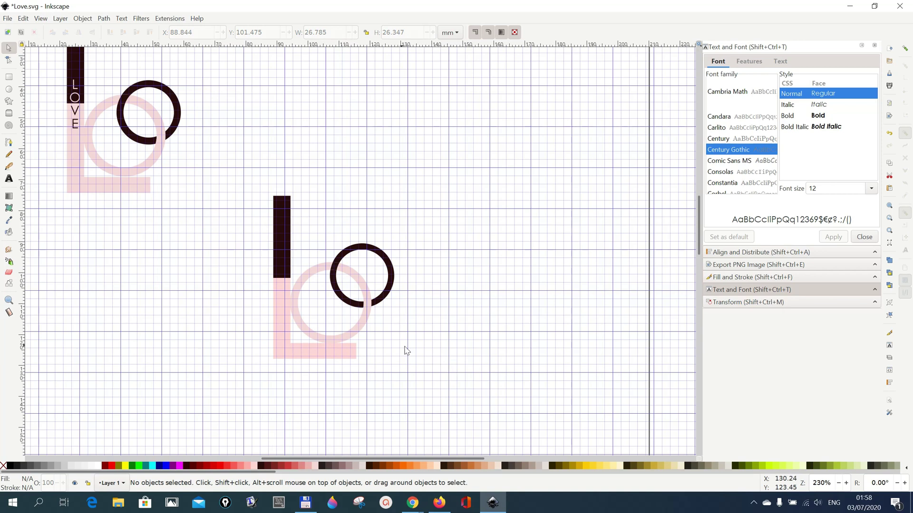
Show the Fill and Stroke settings and hide the page grid
key("ctrl+shift+f")
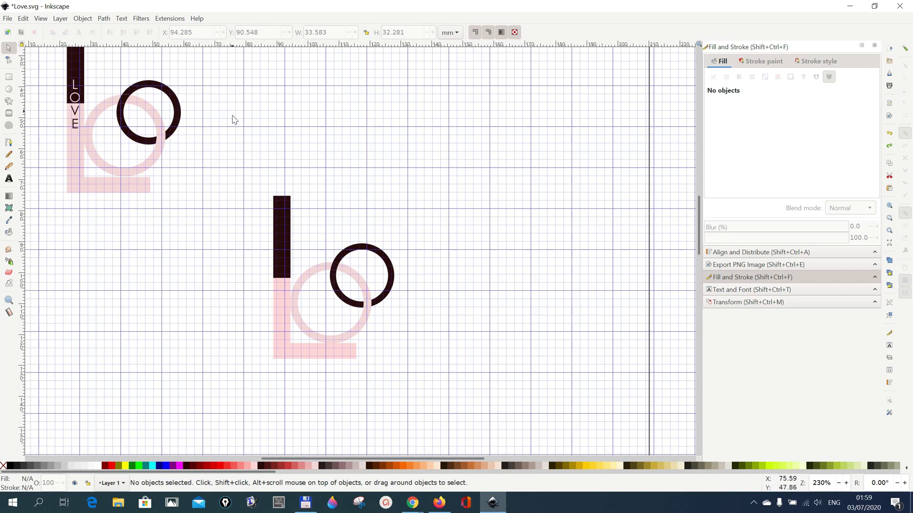
left_click(40, 19)
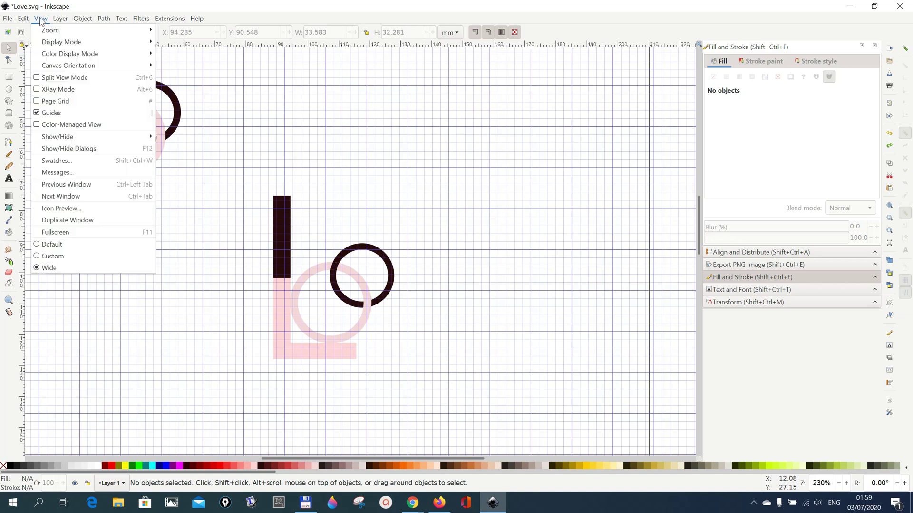
left_click(35, 101)
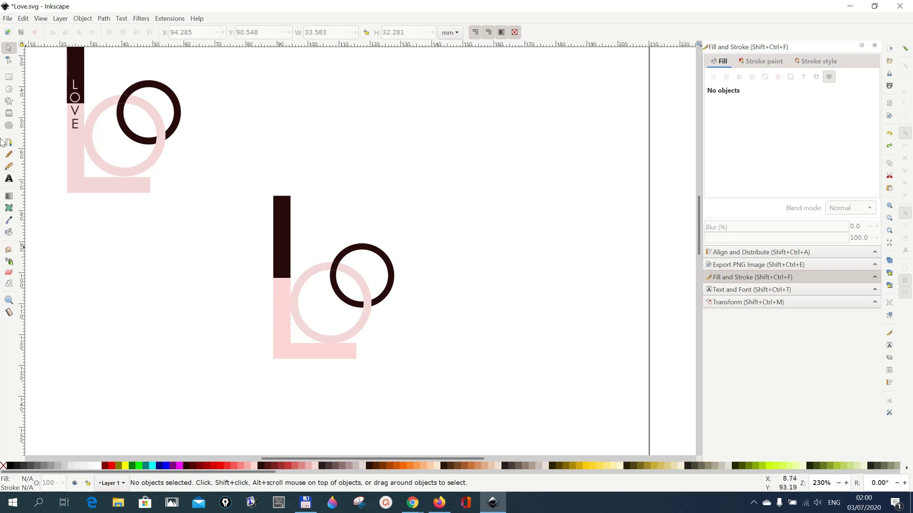
Add the text LOVE in Century Gothic 12 pt in the empty area above the new rings
left_click(9, 180)
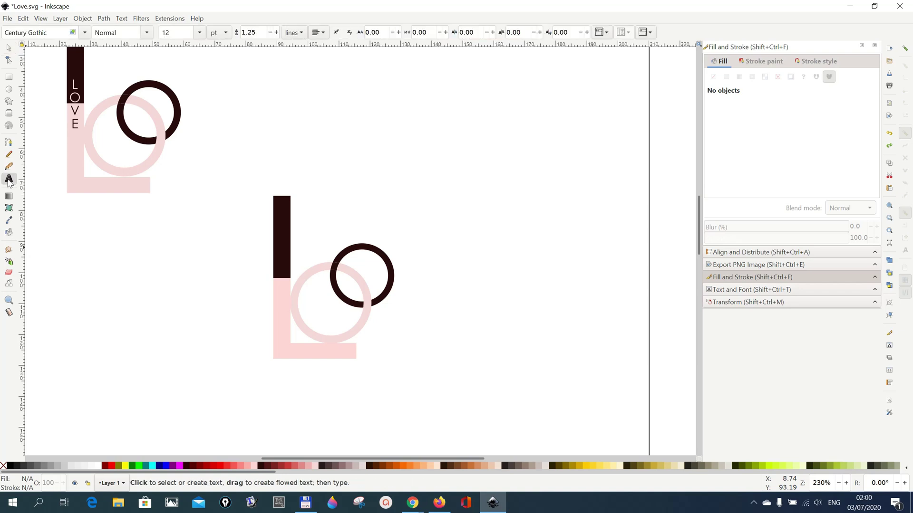
left_click(405, 176)
type("LO")
key("BackSpace")
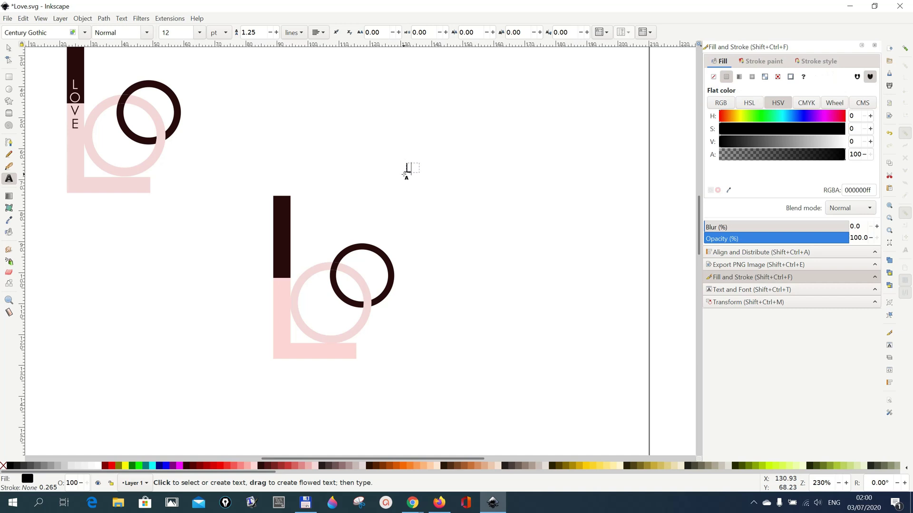
type("OVE")
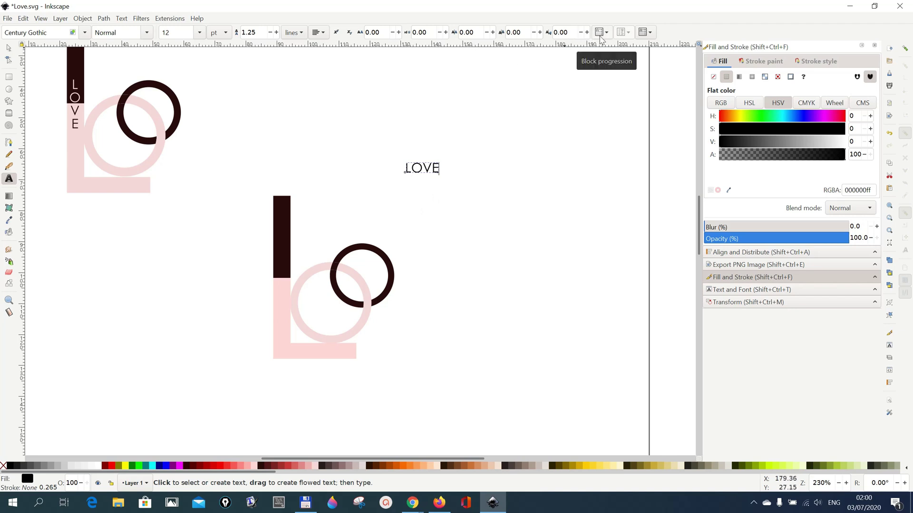
Make the LOVE text run vertically with upright letters stacked one below another
left_click(601, 34)
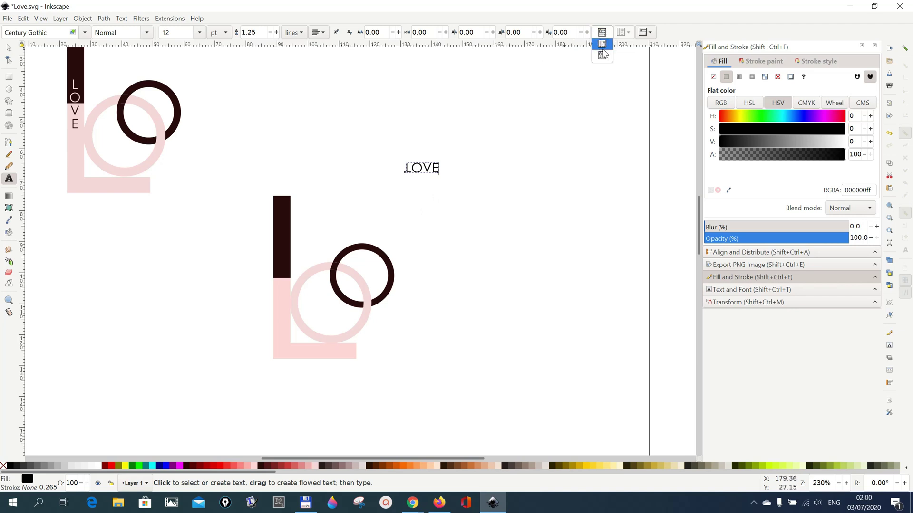
left_click(603, 50)
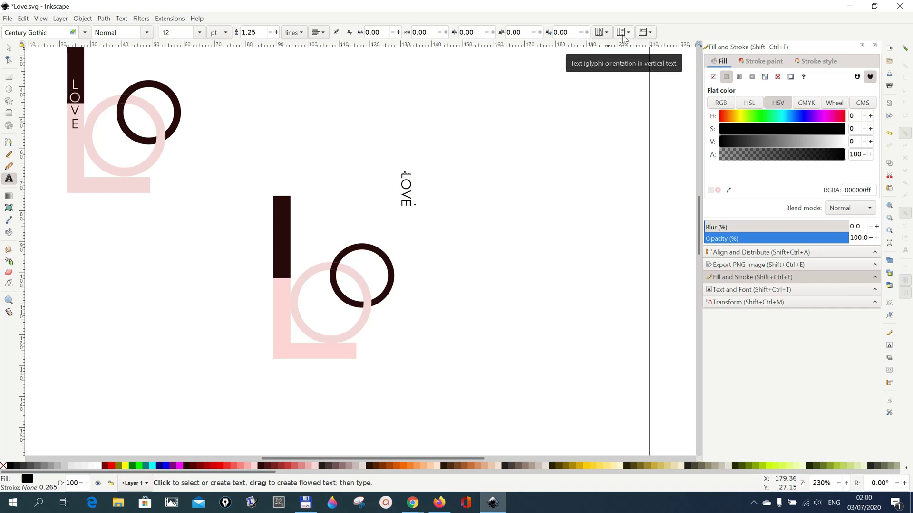
left_click(623, 37)
left_click(626, 46)
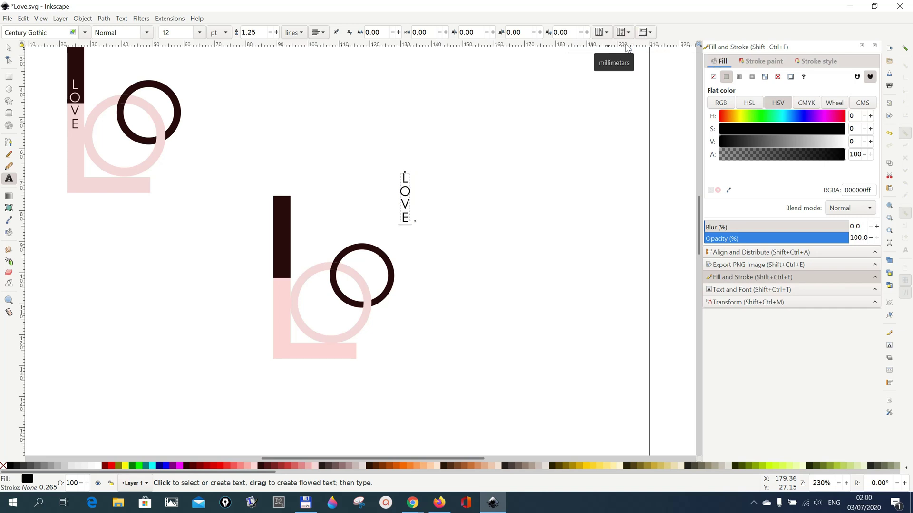
left_click(625, 37)
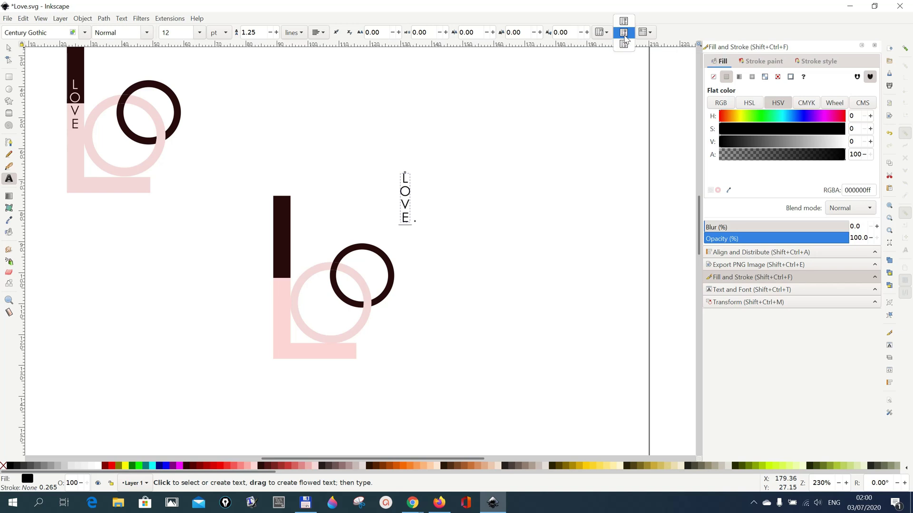
left_click(557, 163)
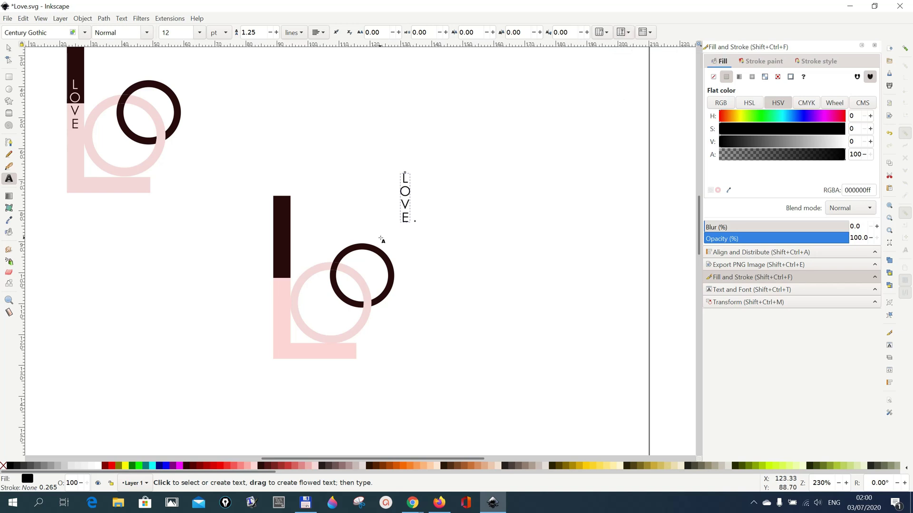
Move the vertical LOVE text slightly up, convert it to paths and ungroup it into separate letters
left_click(7, 47)
mouse_move(407, 193)
left_mouse_down()
mouse_move(339, 261)
mouse_move(406, 174)
mouse_move(407, 185)
left_mouse_up()
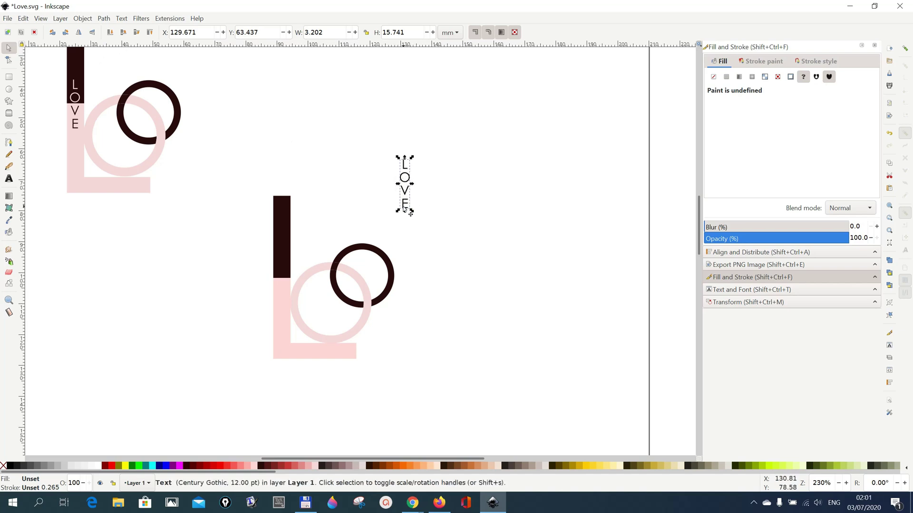
key("ctrl+shift+c")
left_click(472, 213)
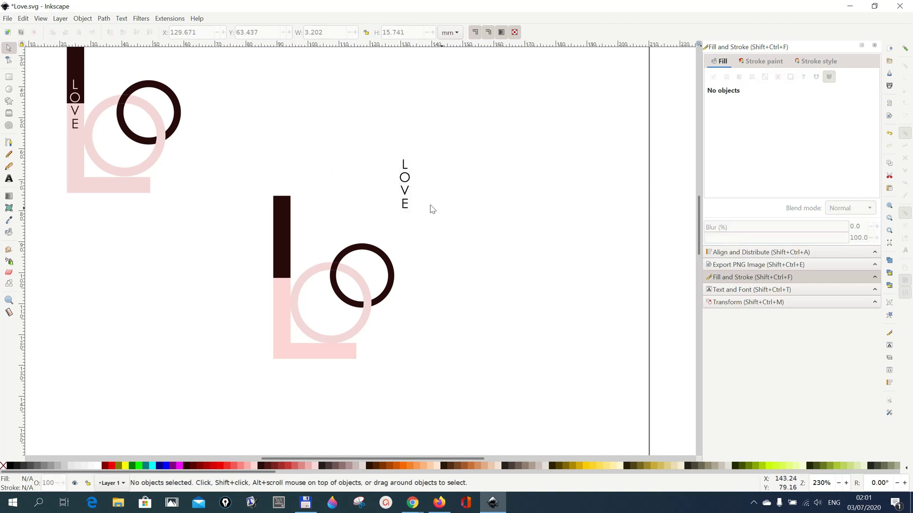
left_click_drag(387, 155, 416, 224)
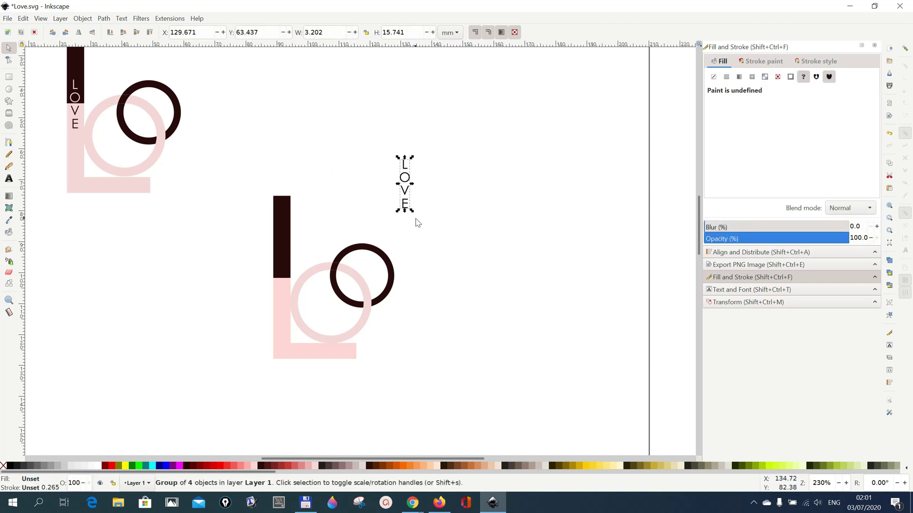
left_click(103, 18)
left_click(110, 30)
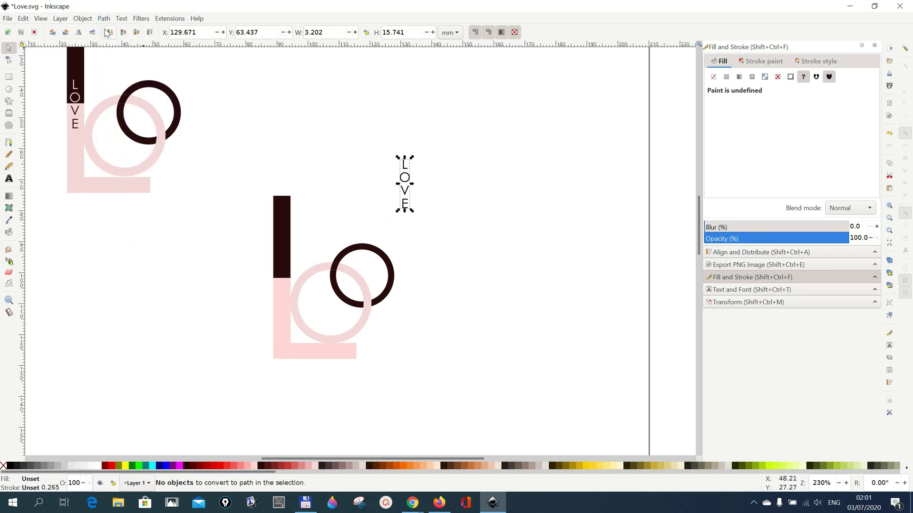
left_click(82, 19)
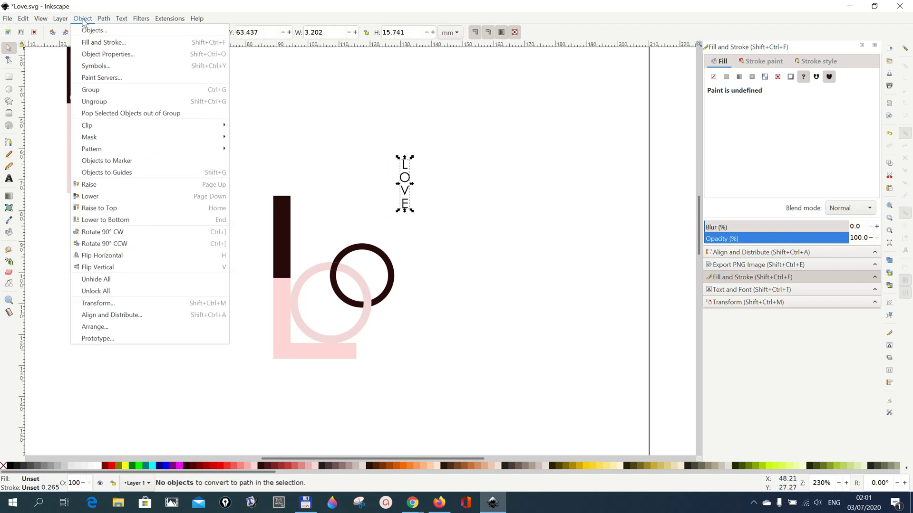
left_click(94, 102)
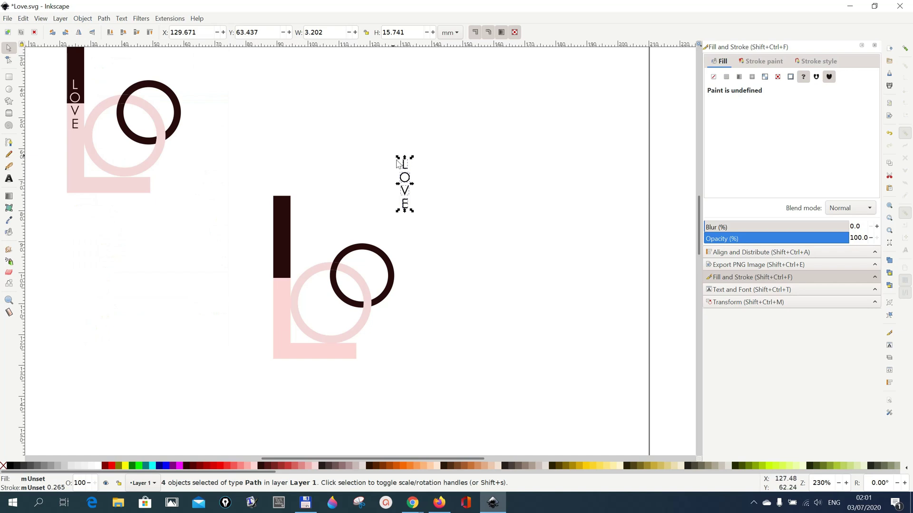
left_click(458, 218)
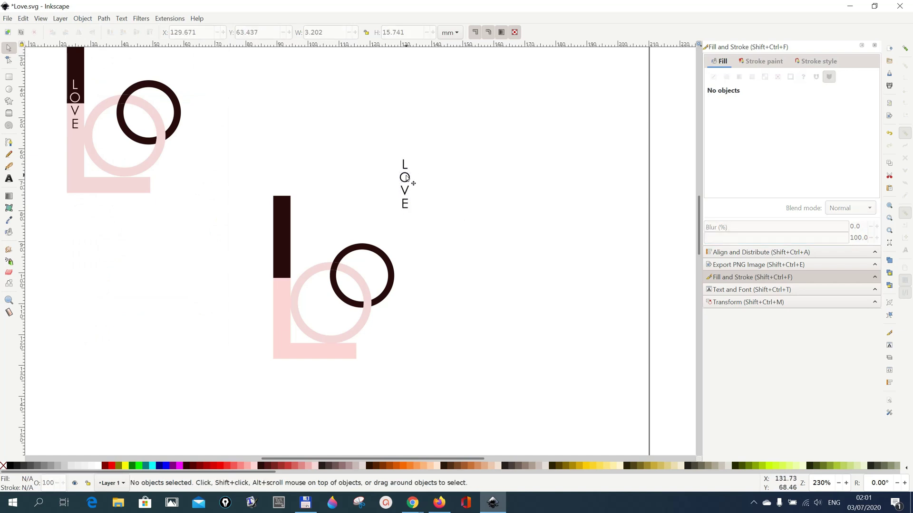
Fill the small letter L of the vertical LOVE word with light pink #F4D7D7
left_click(405, 166)
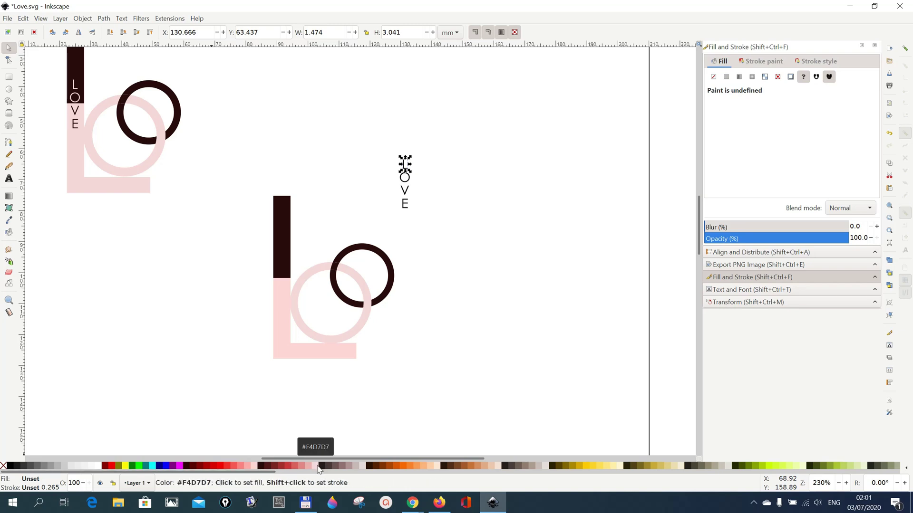
left_click(317, 469)
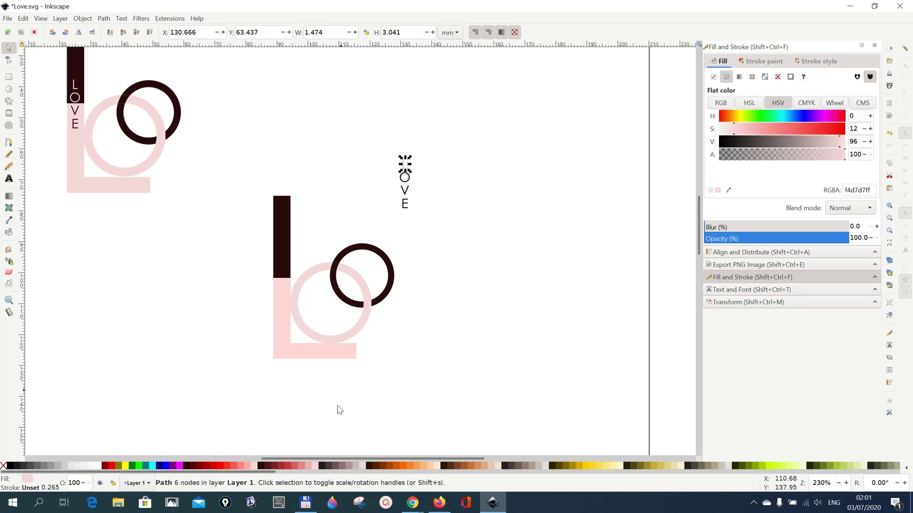
Fill the small letter O of the vertical LOVE word with light pink #F4D7D7 and the letters V and E with dark brown #280B0B
left_click(402, 184)
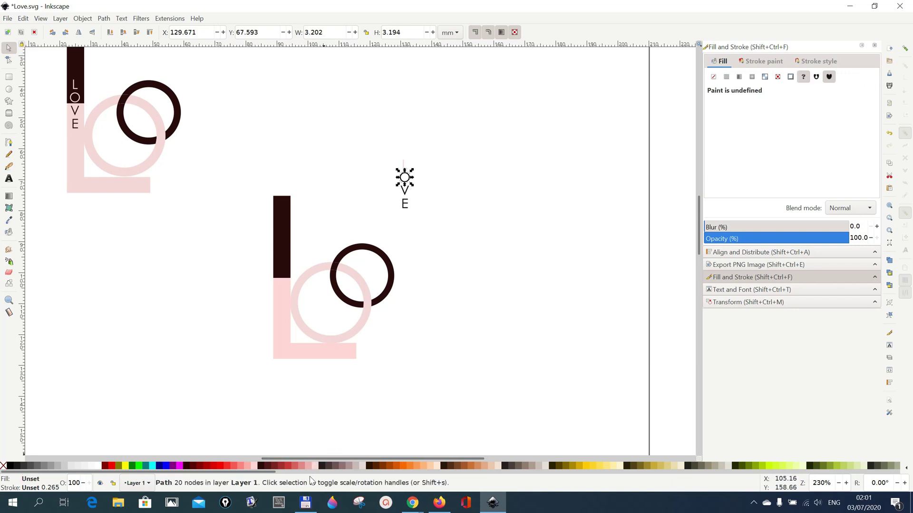
left_click(317, 469)
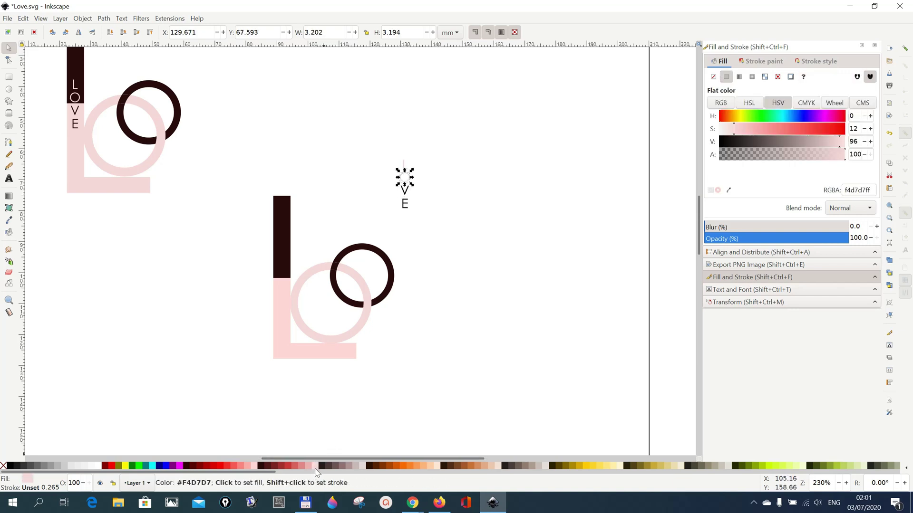
left_click(402, 195)
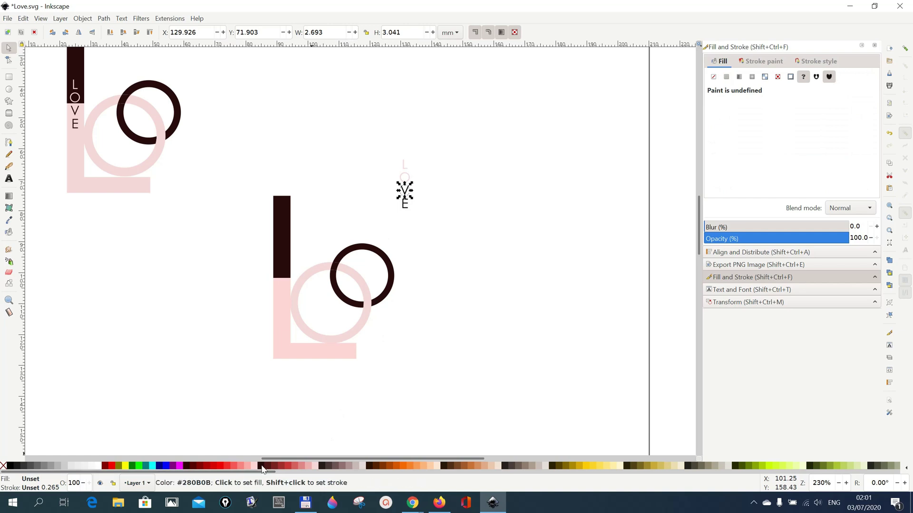
left_click(264, 468)
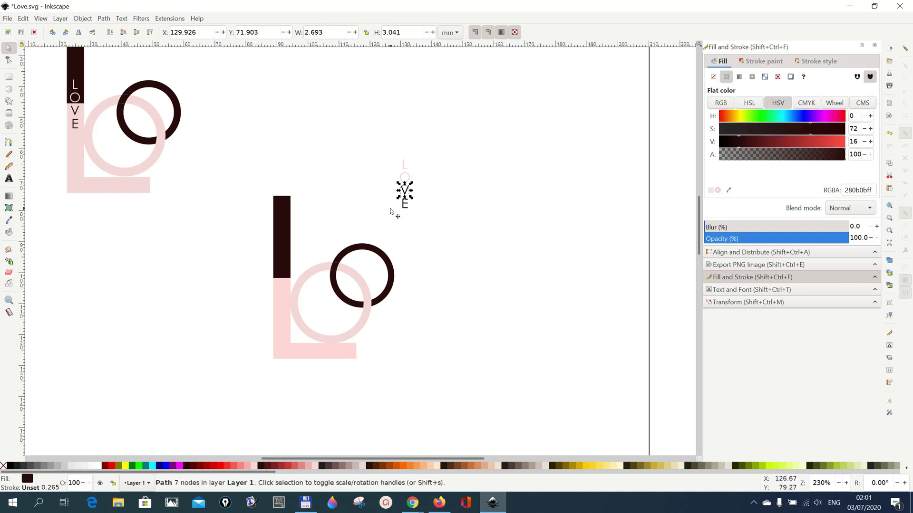
left_click(404, 206)
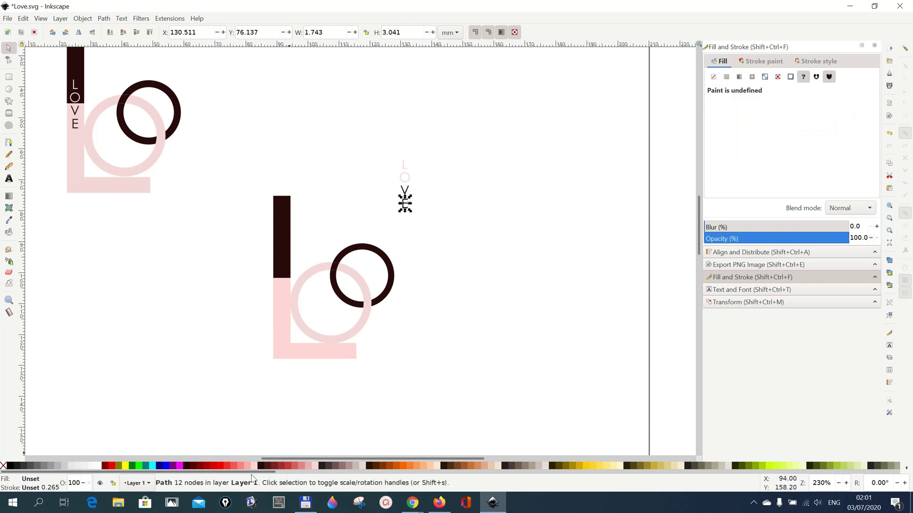
left_click(261, 467)
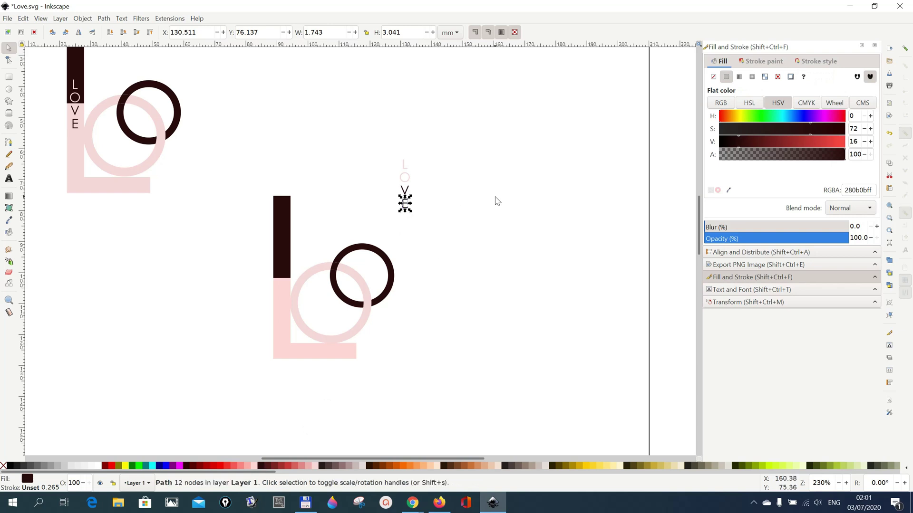
left_click(460, 197)
Move all four small LOVE letters onto the new L's upright, with L and O on the dark part and V and E on the pink part
left_click_drag(392, 153, 423, 231)
left_click_drag(407, 196, 284, 290)
left_click(479, 381)
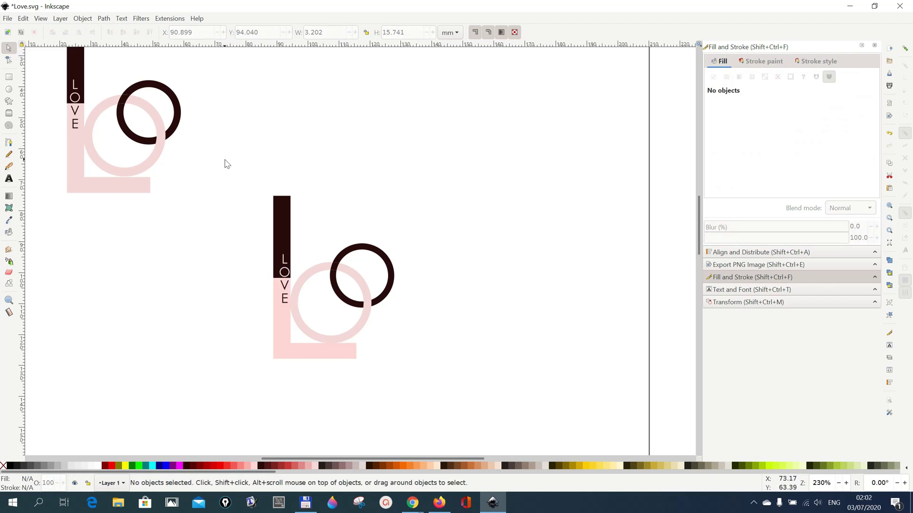
Group all parts of the new logo, including the L, both rings and the small LOVE letters, into one object
left_click_drag(225, 160, 439, 418)
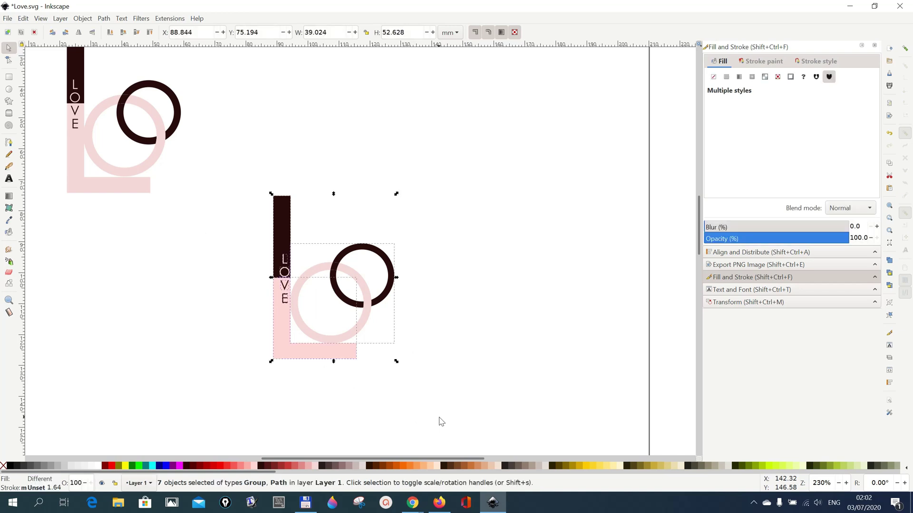
left_click(84, 19)
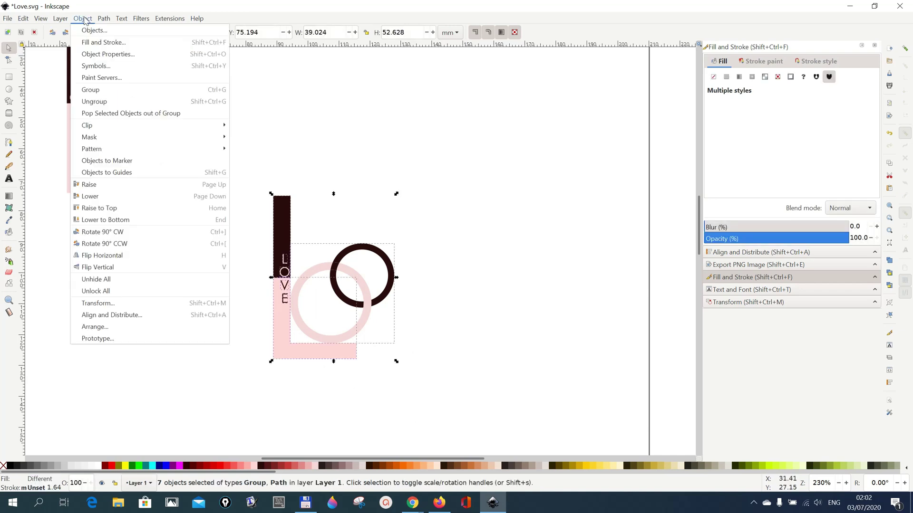
left_click(92, 95)
left_click(455, 286)
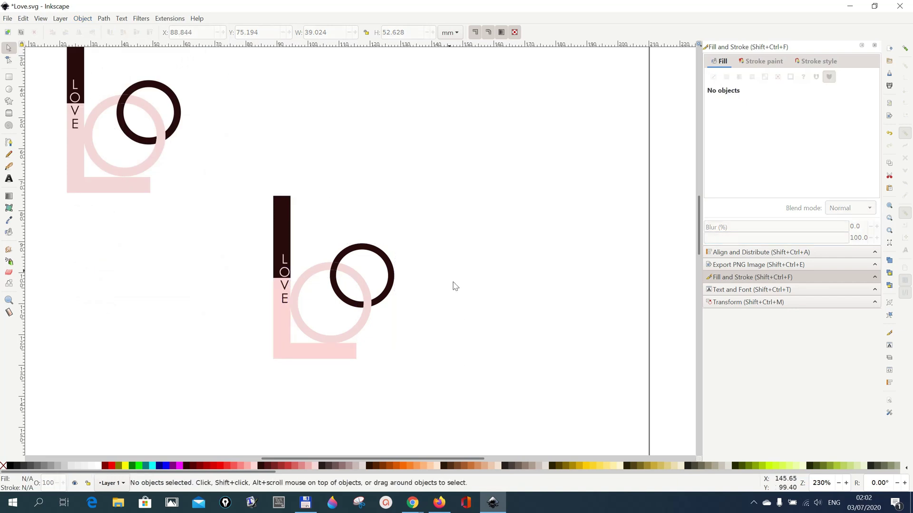